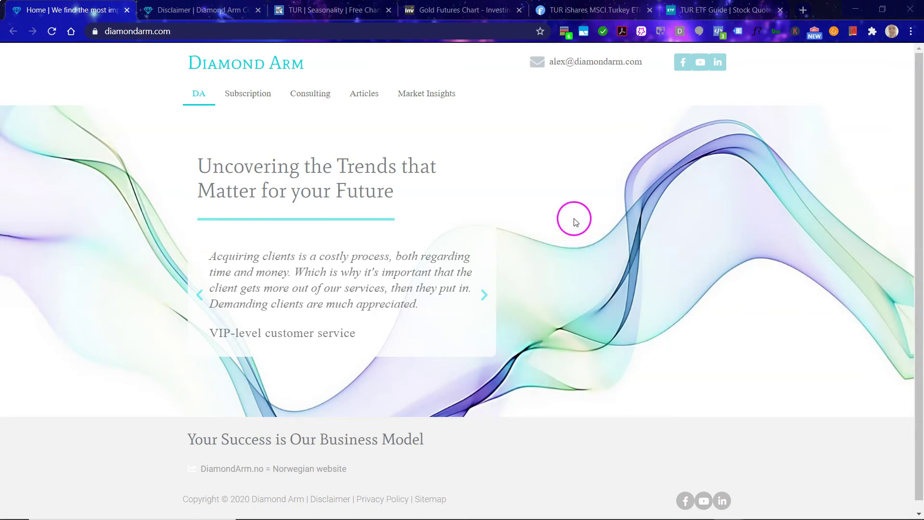
View the Diamond Arm disclaimer page, and open the Gateway sheet of the Newsletter workbook in Excel
{"action": "left_click", "coordinate": [198, 9]}
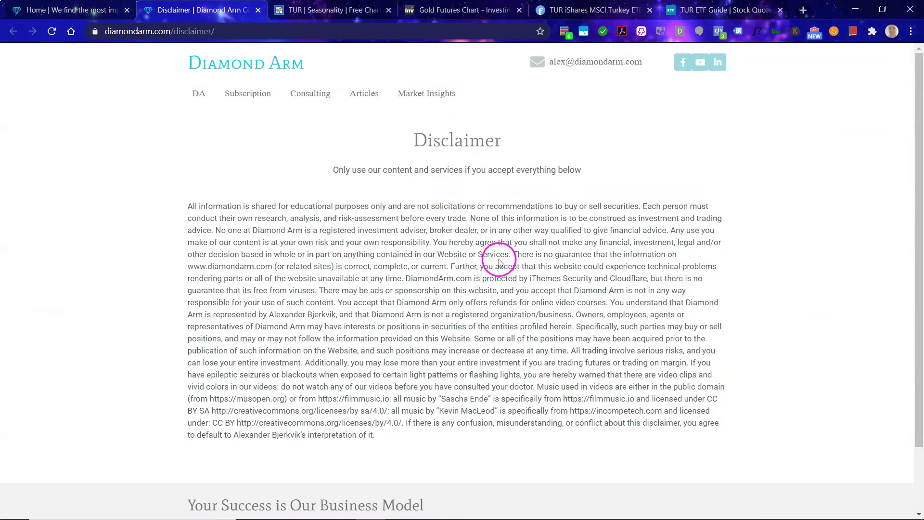
{"action": "left_click", "coordinate": [398, 514]}
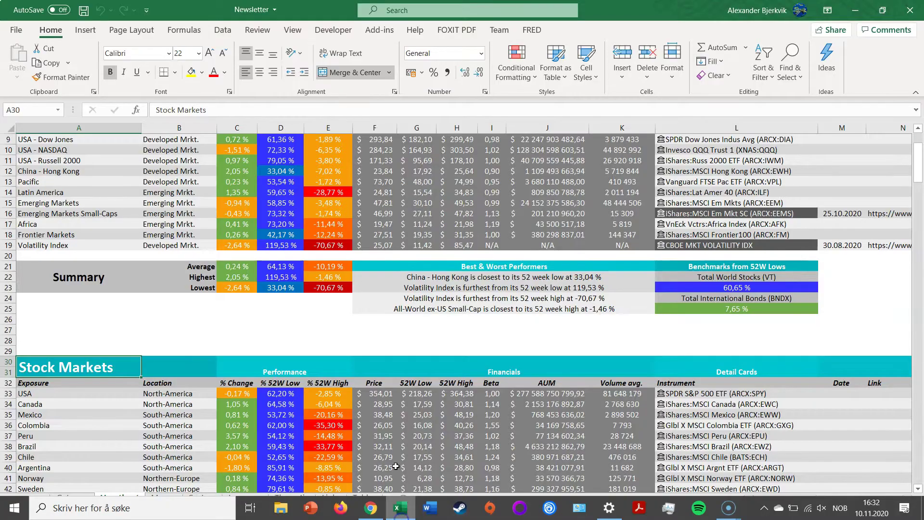
{"action": "scroll", "coordinate": [246, 382], "scroll_direction": "down", "scroll_amount": 1}
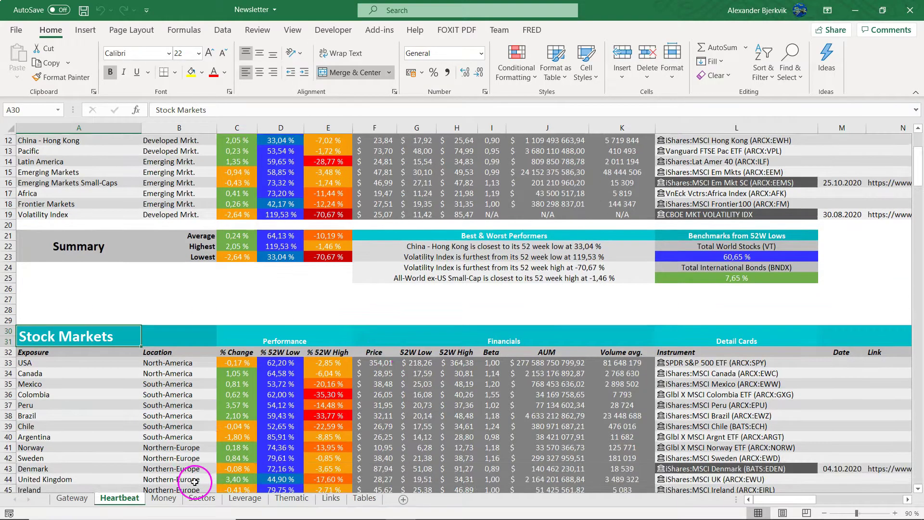
{"action": "left_click", "coordinate": [71, 498]}
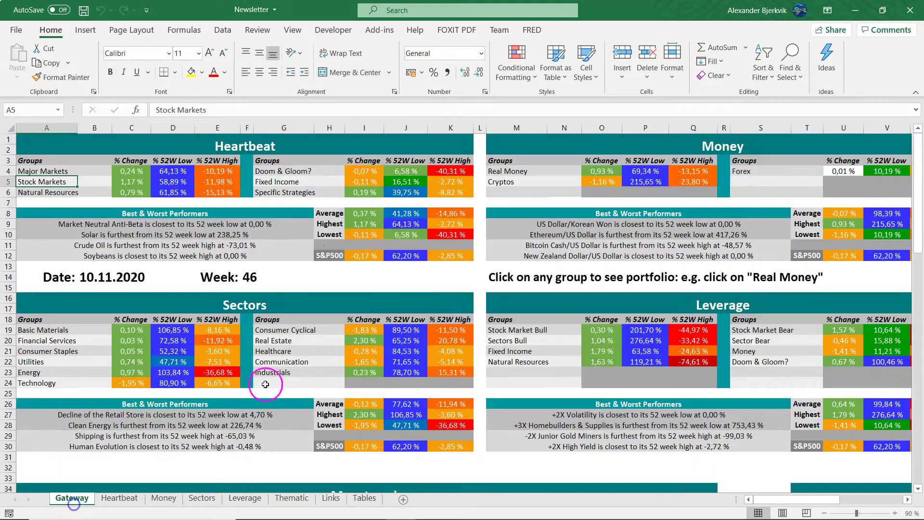
Examine the Sectors performance table on the Gateway sheet, including the Technology, Real Estate, Energy and Utilities groups
{"action": "left_click", "coordinate": [369, 285]}
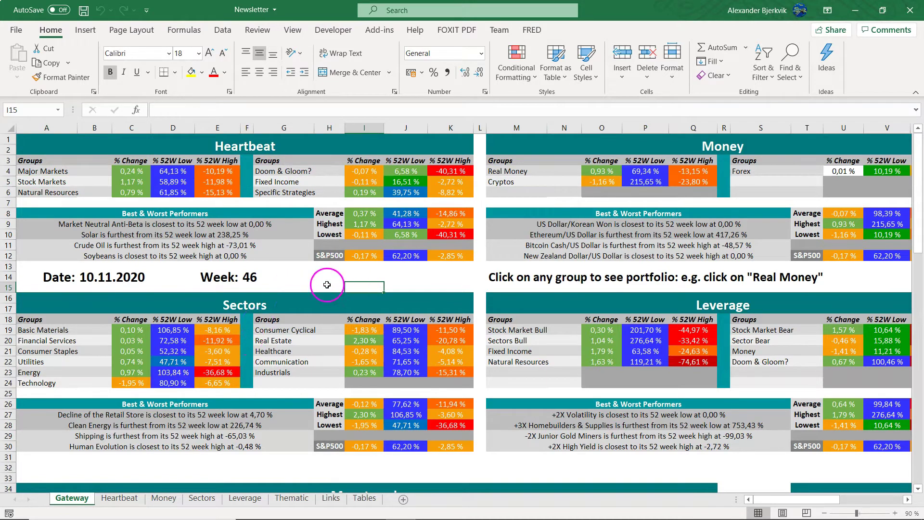
{"action": "scroll", "coordinate": [301, 296], "scroll_direction": "down", "scroll_amount": 3}
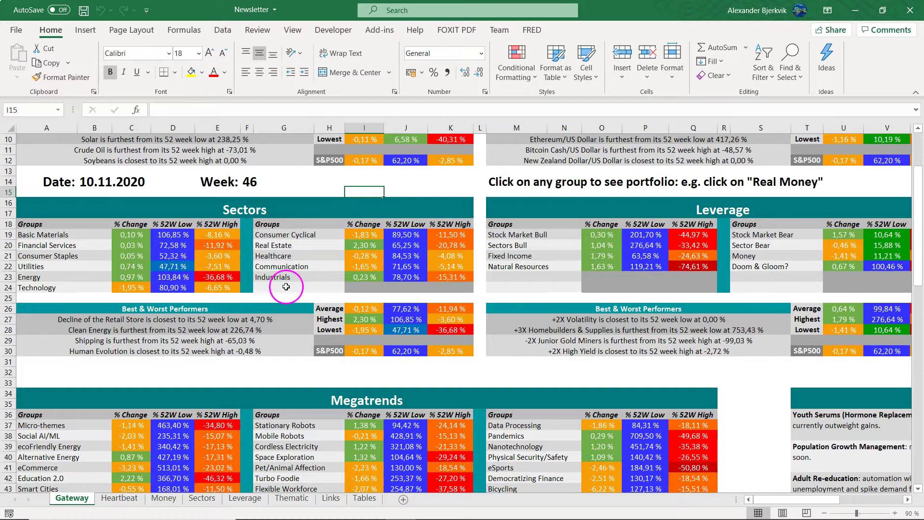
{"action": "left_click", "coordinate": [130, 287]}
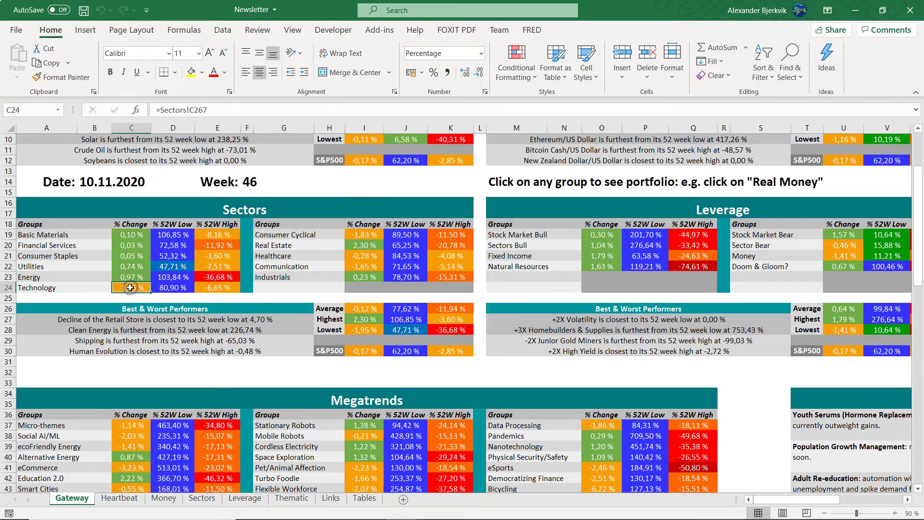
{"action": "left_click", "coordinate": [305, 245]}
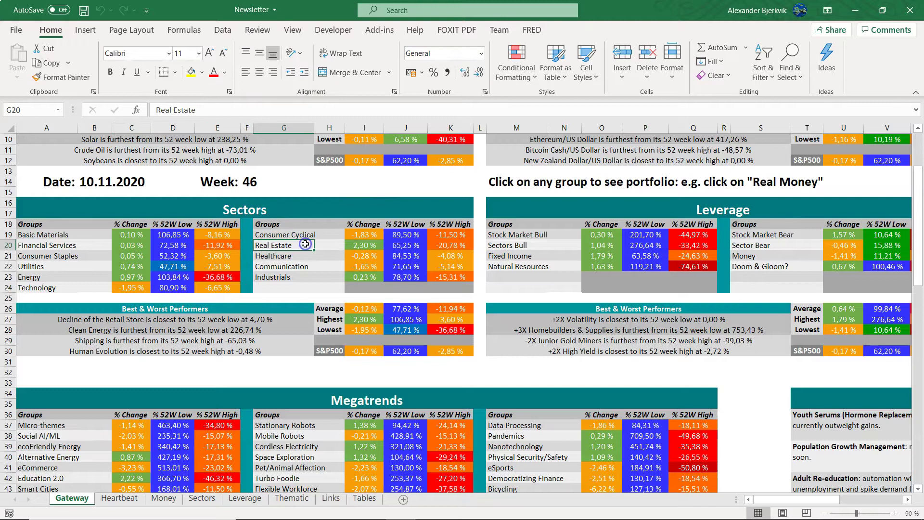
{"action": "left_click", "coordinate": [74, 273]}
{"action": "left_click", "coordinate": [73, 267]}
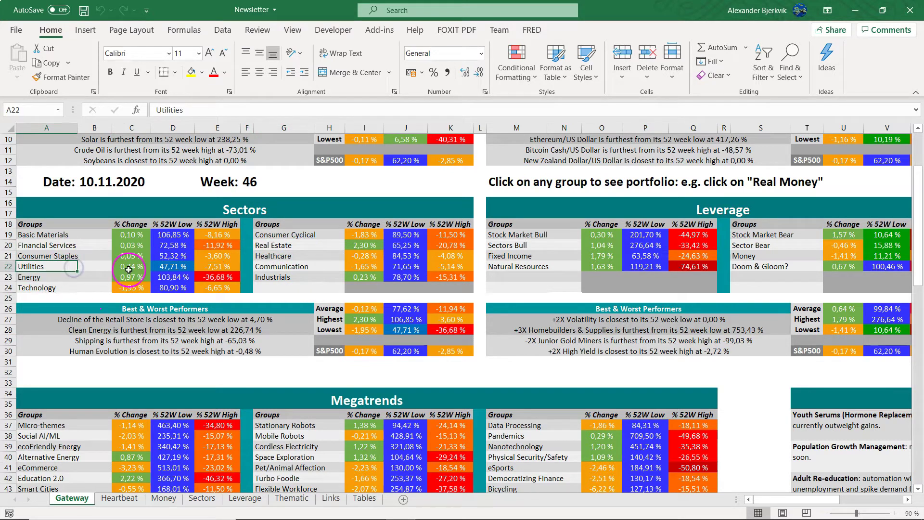
Examine the Megatrends performance table on the Gateway sheet, including eCommerce and Interactive Entertainment
{"action": "scroll", "coordinate": [139, 269], "scroll_direction": "down", "scroll_amount": 7}
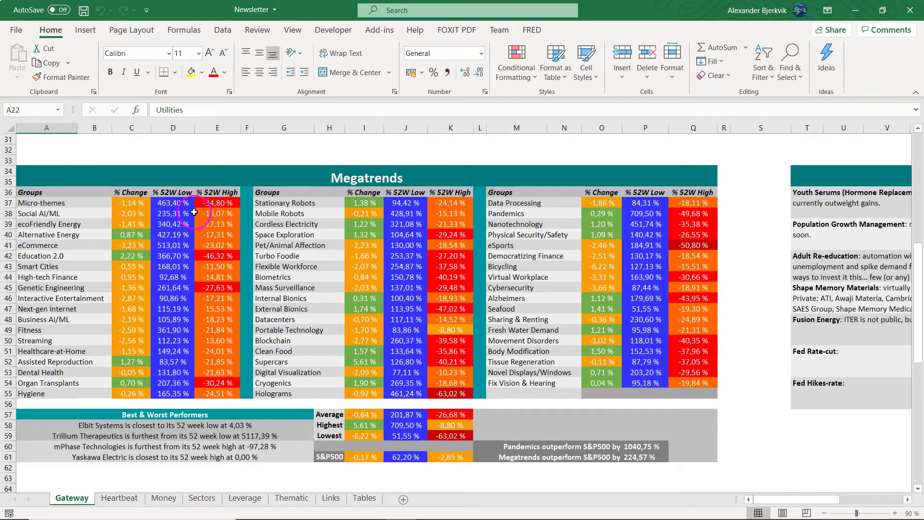
{"action": "left_click", "coordinate": [90, 245]}
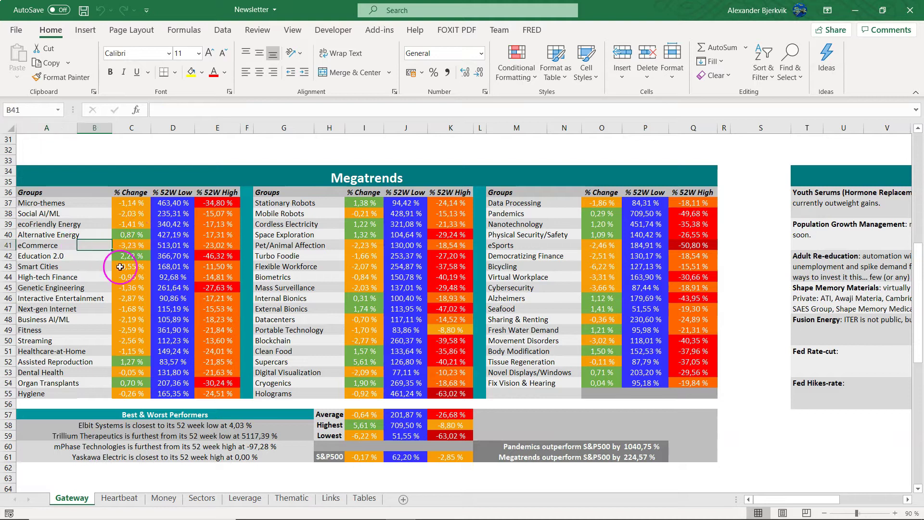
{"action": "left_click", "coordinate": [111, 298]}
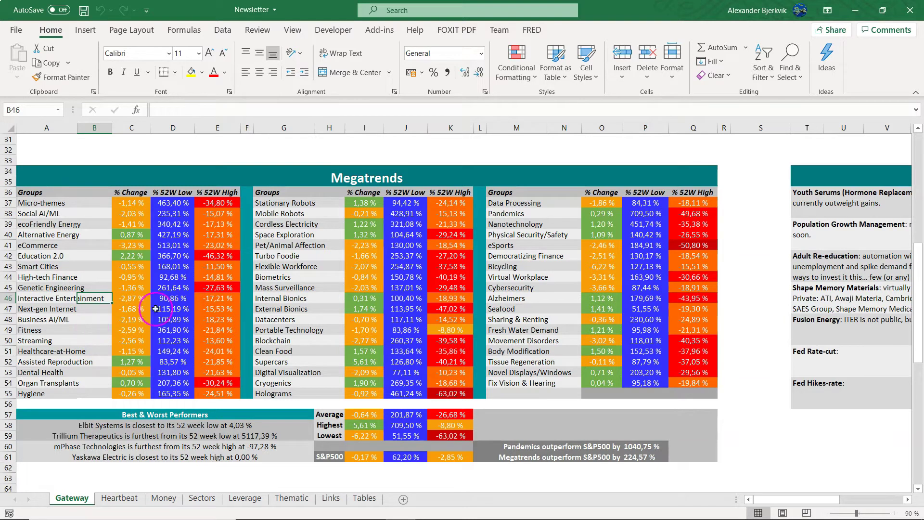
{"action": "left_click", "coordinate": [332, 157]}
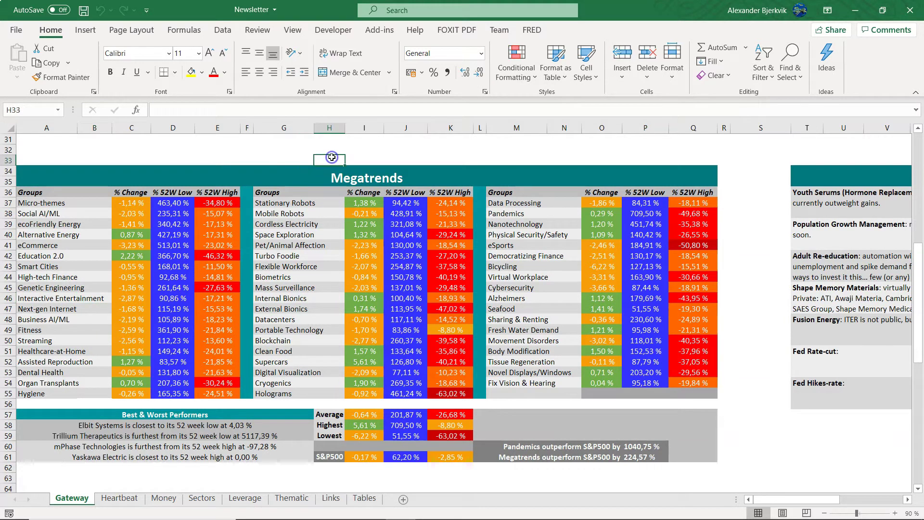
{"action": "left_click", "coordinate": [364, 147]}
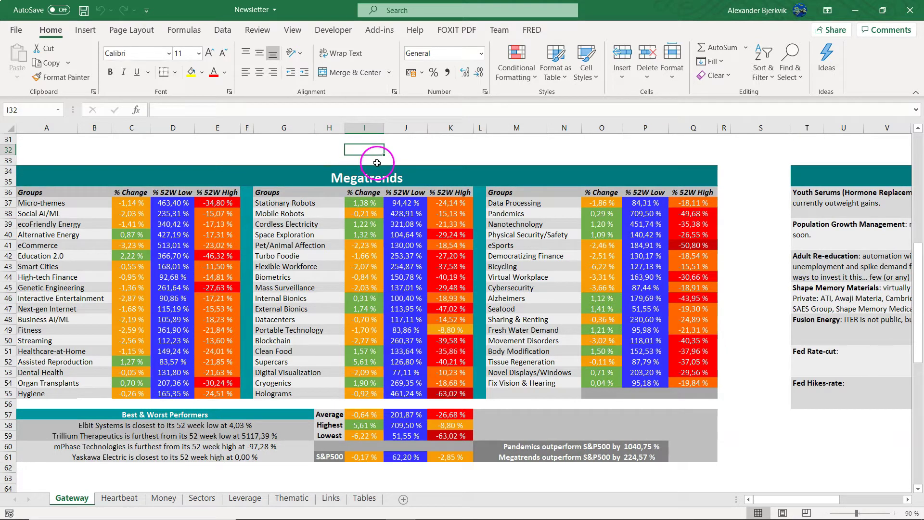
{"action": "left_click", "coordinate": [415, 153]}
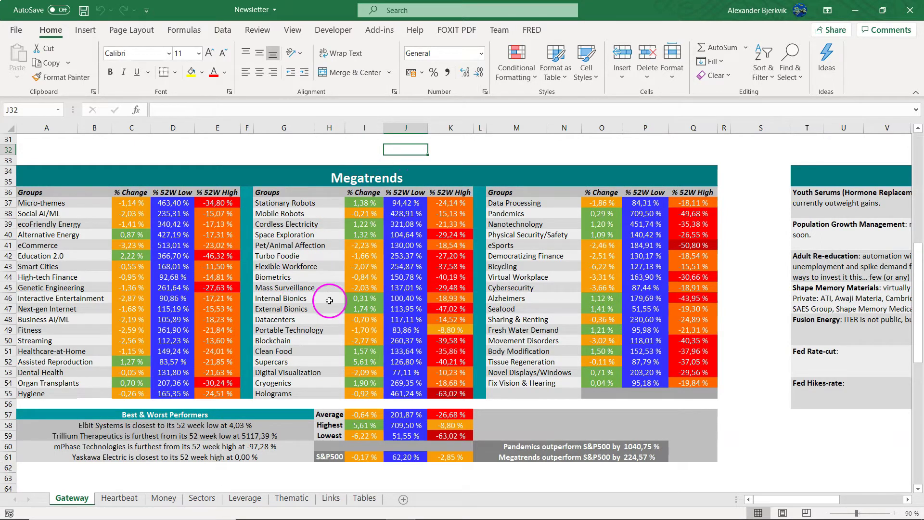
{"action": "scroll", "coordinate": [317, 287], "scroll_direction": "up", "scroll_amount": 1}
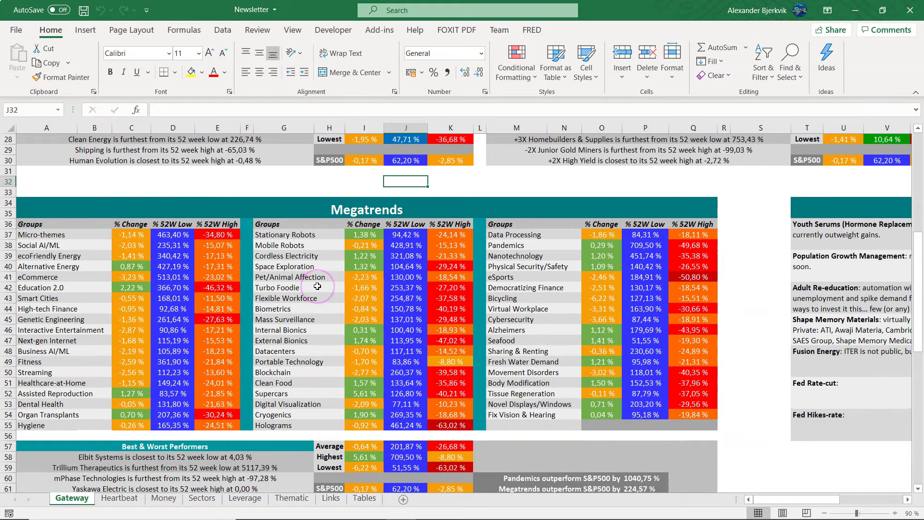
{"action": "scroll", "coordinate": [317, 287], "scroll_direction": "up", "scroll_amount": 1}
Find Turkey in the Stock Markets table of the Heartbeat sheet and select its % 52W Low value
{"action": "key", "text": "ctrl+Page_Down"}
{"action": "scroll", "coordinate": [181, 308], "scroll_direction": "down", "scroll_amount": 1}
{"action": "scroll", "coordinate": [174, 310], "scroll_direction": "up", "scroll_amount": 1}
{"action": "scroll", "coordinate": [174, 309], "scroll_direction": "down", "scroll_amount": 8}
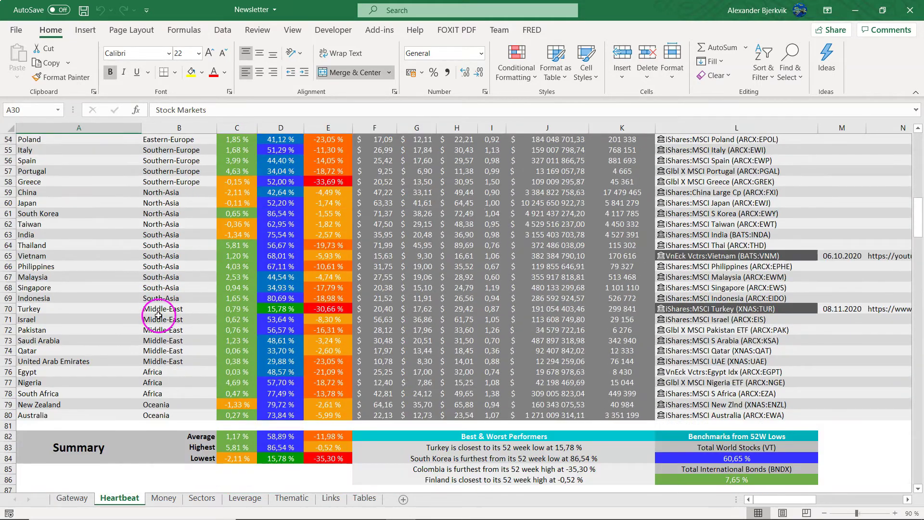
{"action": "left_click", "coordinate": [157, 309]}
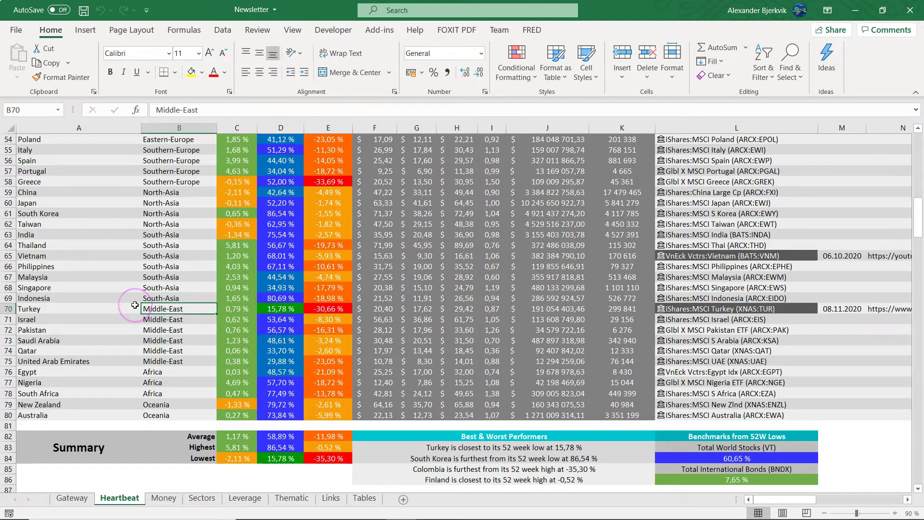
{"action": "left_click", "coordinate": [46, 304]}
{"action": "left_click", "coordinate": [281, 309]}
Compare Turkey's % 52W Low and % 52W High figures with those of the other countries in the Stock Markets table
{"action": "scroll", "coordinate": [287, 330], "scroll_direction": "up", "scroll_amount": 3}
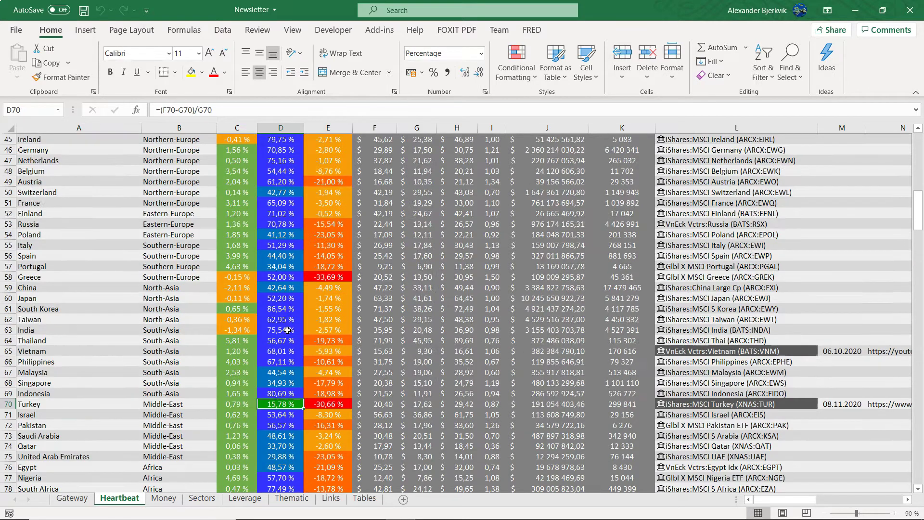
{"action": "scroll", "coordinate": [288, 330], "scroll_direction": "up", "scroll_amount": 5}
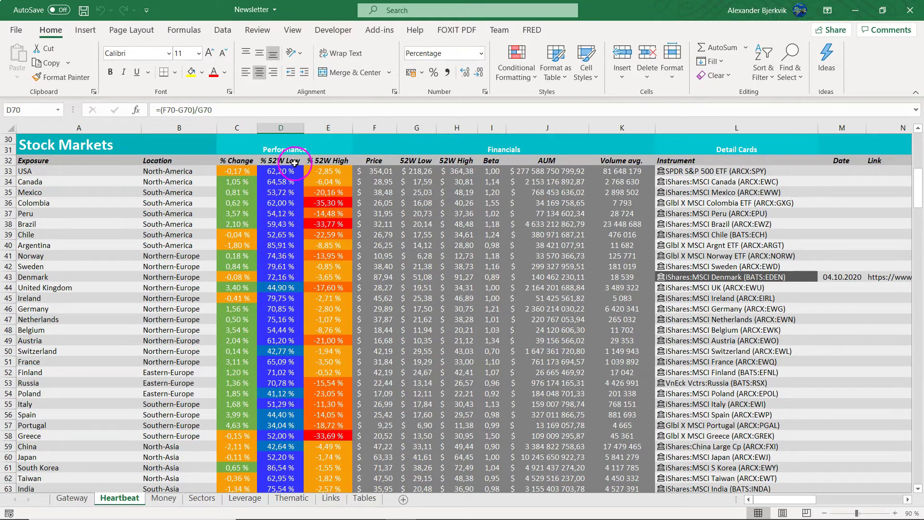
{"action": "scroll", "coordinate": [281, 225], "scroll_direction": "down", "scroll_amount": 8}
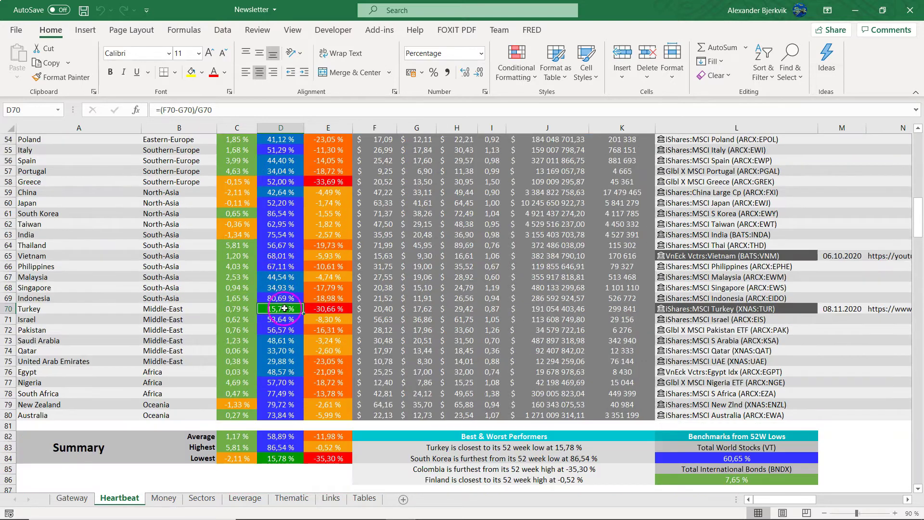
{"action": "left_click", "coordinate": [336, 309]}
{"action": "scroll", "coordinate": [342, 318], "scroll_direction": "up", "scroll_amount": 10}
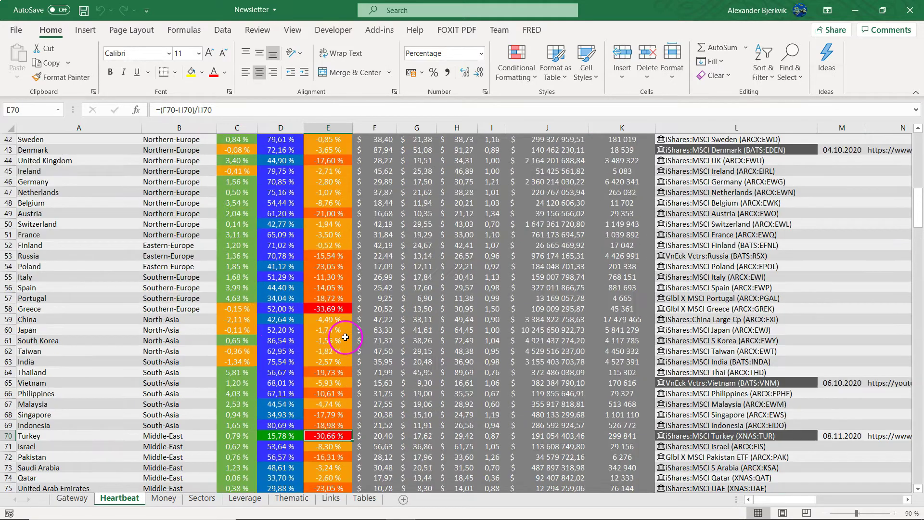
{"action": "scroll", "coordinate": [335, 233], "scroll_direction": "down", "scroll_amount": 6}
{"action": "scroll", "coordinate": [327, 299], "scroll_direction": "down", "scroll_amount": 3}
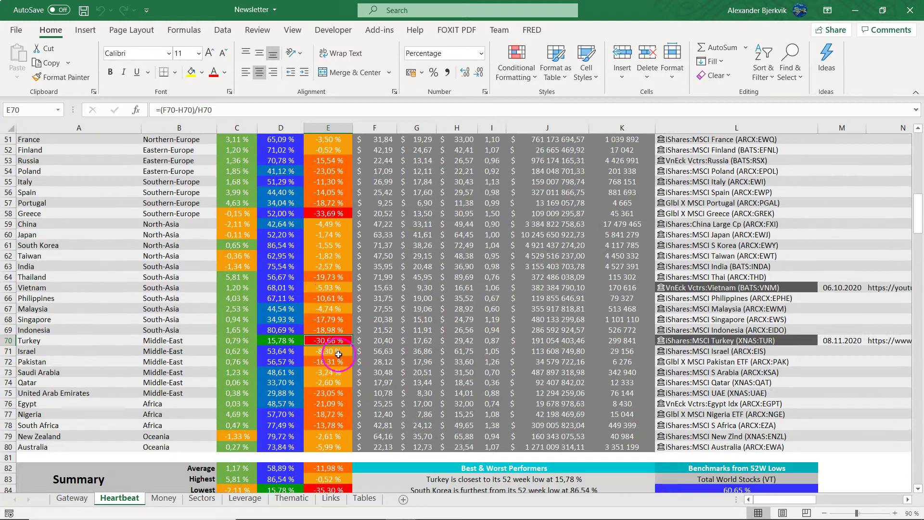
{"action": "left_click", "coordinate": [282, 339]}
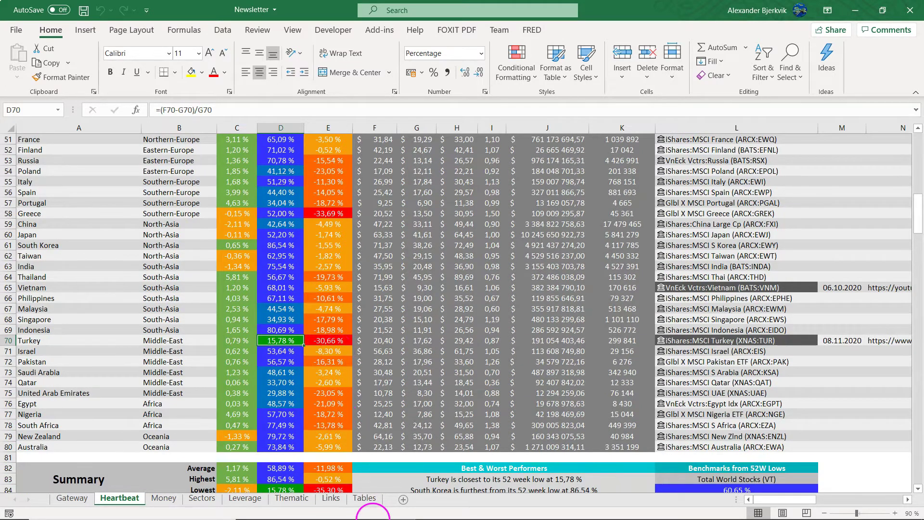
Switch to the StockCharts seasonality page in Chrome and compare TUR to SPY over 2008 to 2020
{"action": "left_click", "coordinate": [372, 512]}
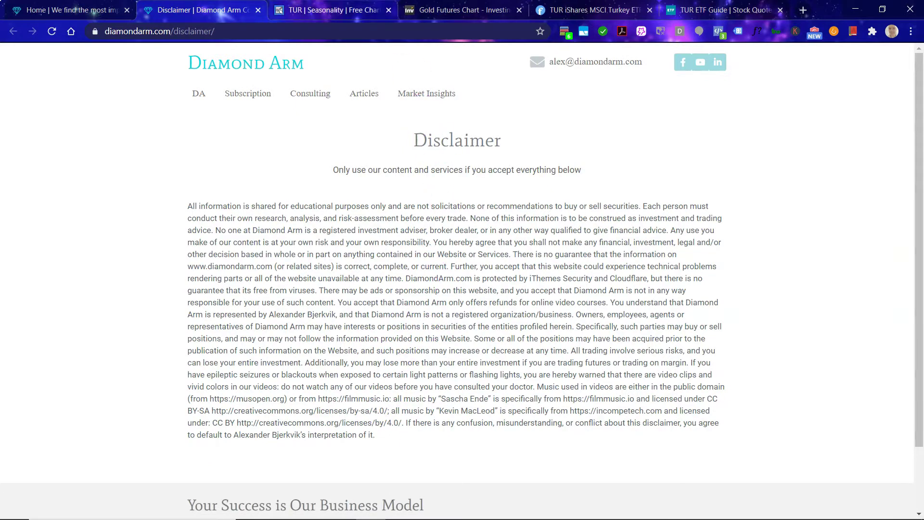
{"action": "left_click", "coordinate": [337, 10]}
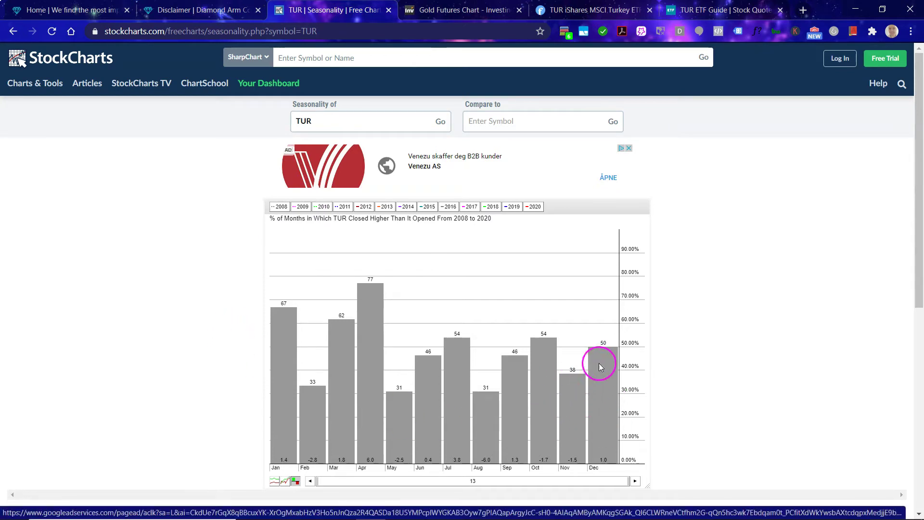
{"action": "left_click", "coordinate": [538, 121]}
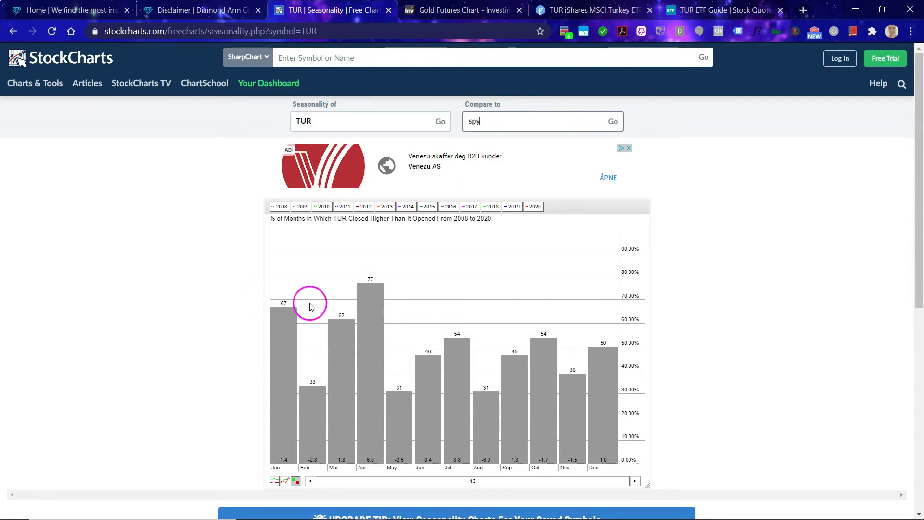
{"action": "left_click", "coordinate": [615, 122]}
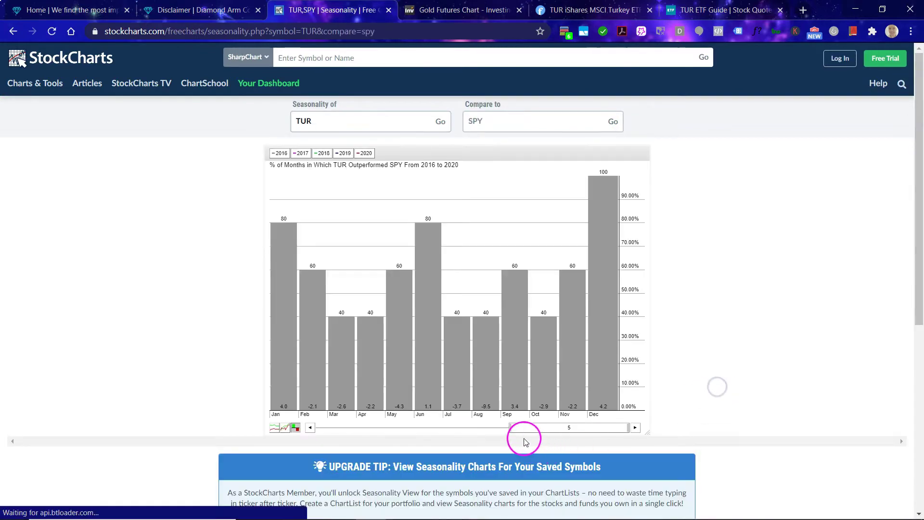
{"action": "left_click_drag", "start_coordinate": [511, 474], "coordinate": [243, 481]}
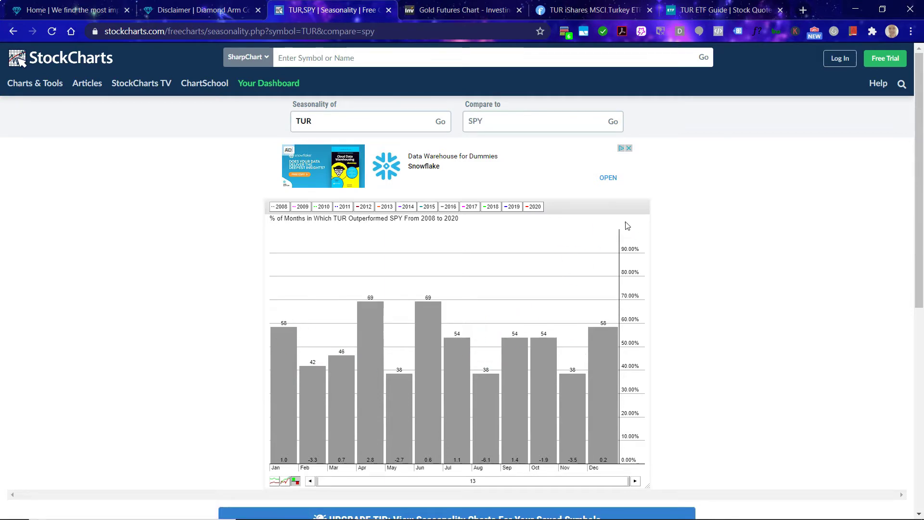
Open the Investing.com weekly chart of the iShares MSCI Turkey ETF in full screen, showing its whole price history
{"action": "left_click", "coordinate": [462, 10]}
{"action": "key", "text": "F11"}
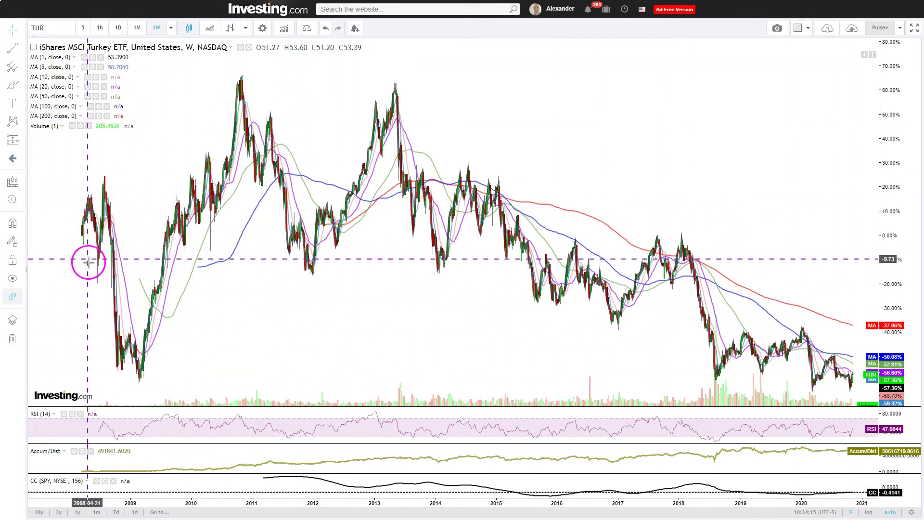
{"action": "left_click_drag", "start_coordinate": [83, 237], "coordinate": [29, 124]}
Measure the fall from the October 2010 peak to the March 2020 low with the Date and Price Range tool
{"action": "left_click", "coordinate": [12, 140]}
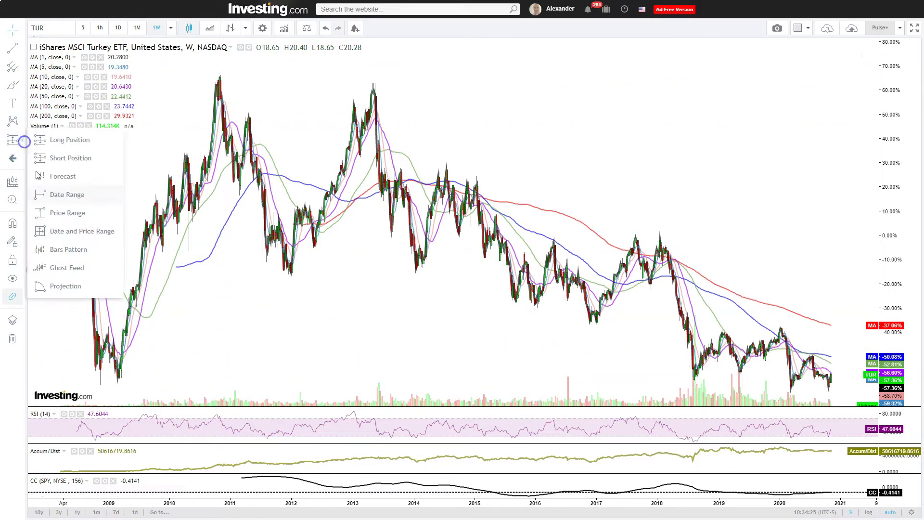
{"action": "left_click", "coordinate": [85, 224]}
{"action": "left_click", "coordinate": [223, 78]}
{"action": "left_click_drag", "start_coordinate": [223, 79], "coordinate": [832, 378]}
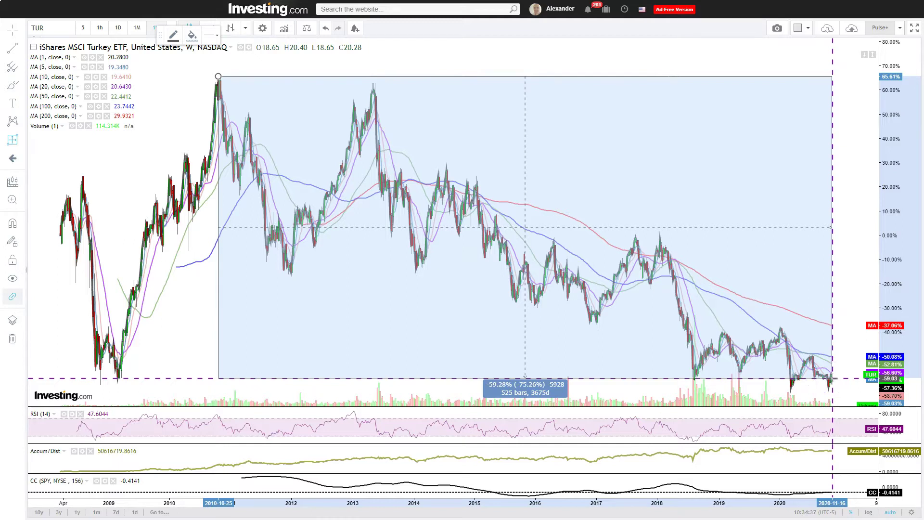
{"action": "left_click", "coordinate": [833, 375]}
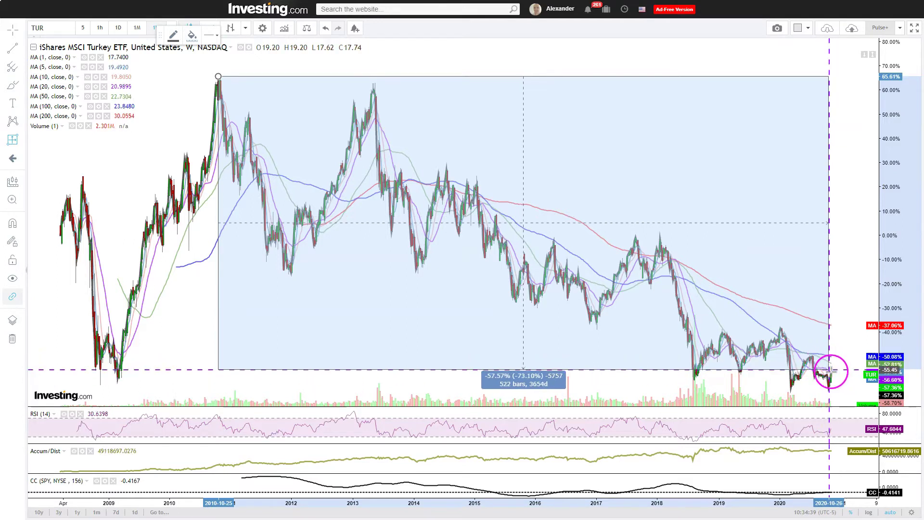
{"action": "left_click_drag", "start_coordinate": [833, 375], "coordinate": [829, 389]}
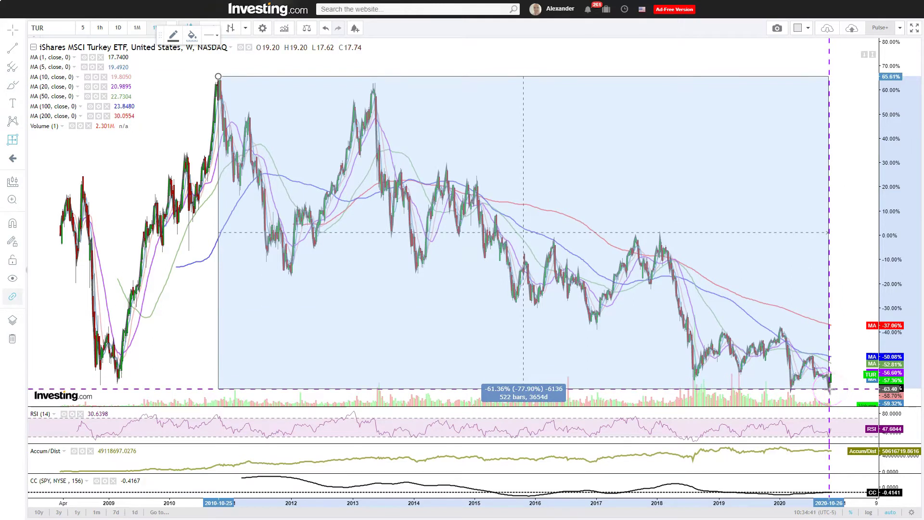
{"action": "left_click", "coordinate": [793, 392]}
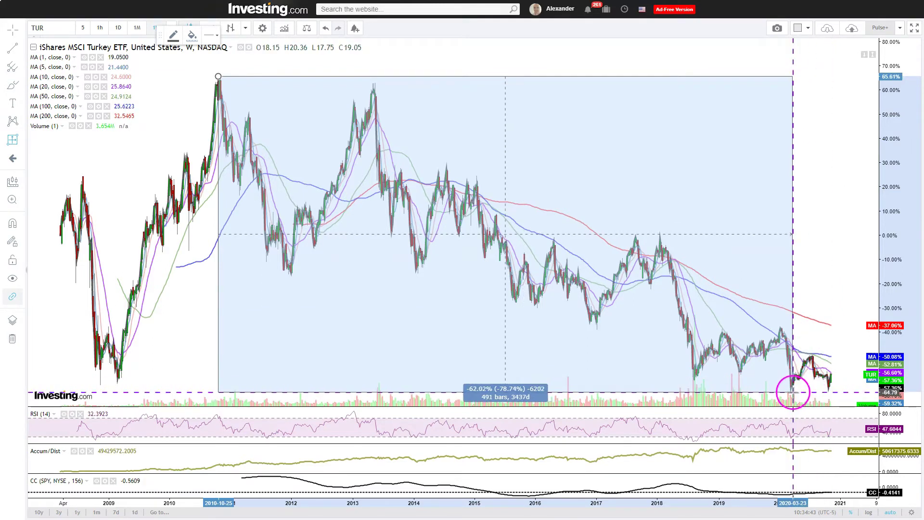
Clear the peak-to-low measurement and narrow the weekly chart to the price action from early 2018 to November 2020
{"action": "left_click_drag", "start_coordinate": [793, 392], "coordinate": [793, 391]}
{"action": "left_click", "coordinate": [792, 391]}
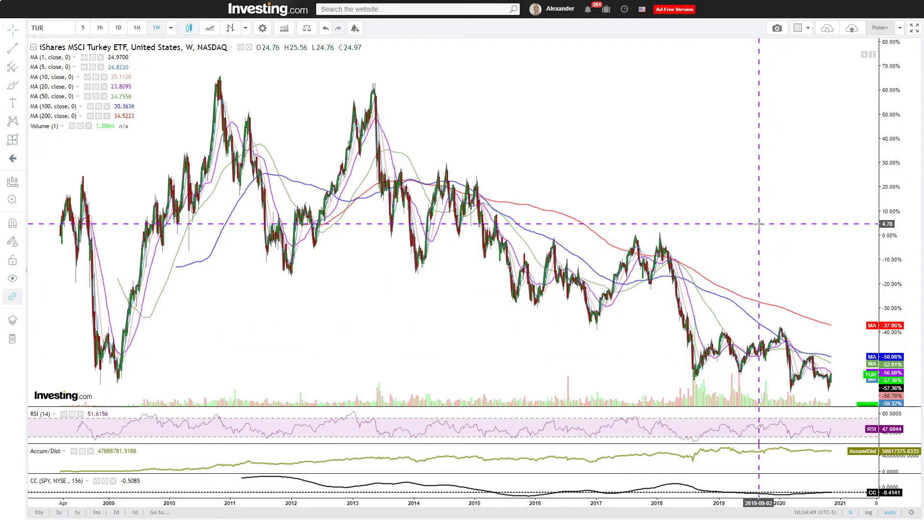
{"action": "left_click_drag", "start_coordinate": [759, 223], "coordinate": [686, 322]}
{"action": "scroll", "coordinate": [685, 321], "scroll_direction": "up", "scroll_amount": 2}
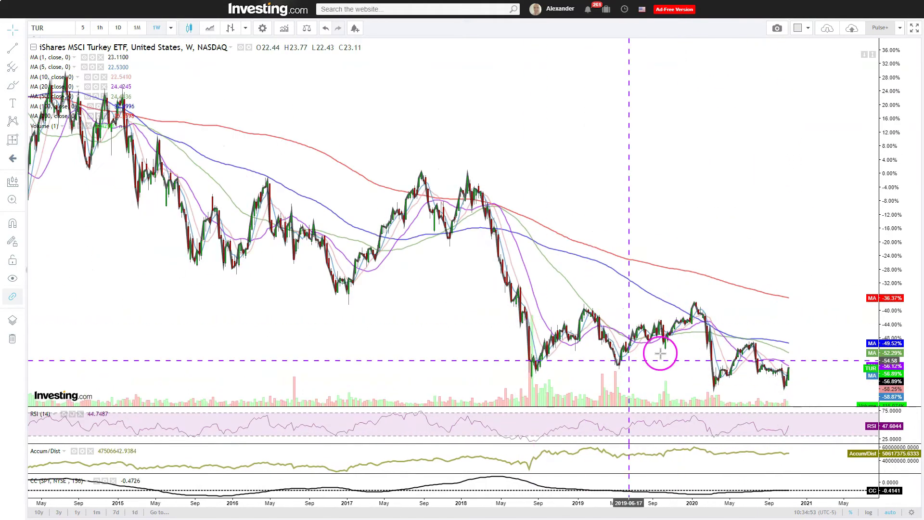
{"action": "scroll", "coordinate": [621, 367], "scroll_direction": "up", "scroll_amount": 4}
{"action": "left_click_drag", "start_coordinate": [563, 364], "coordinate": [621, 362]}
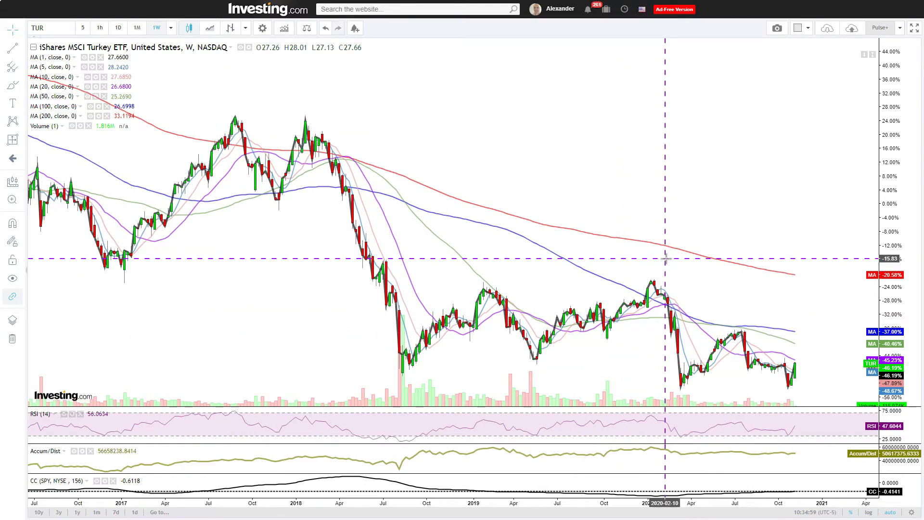
{"action": "left_click_drag", "start_coordinate": [665, 258], "coordinate": [159, 362]}
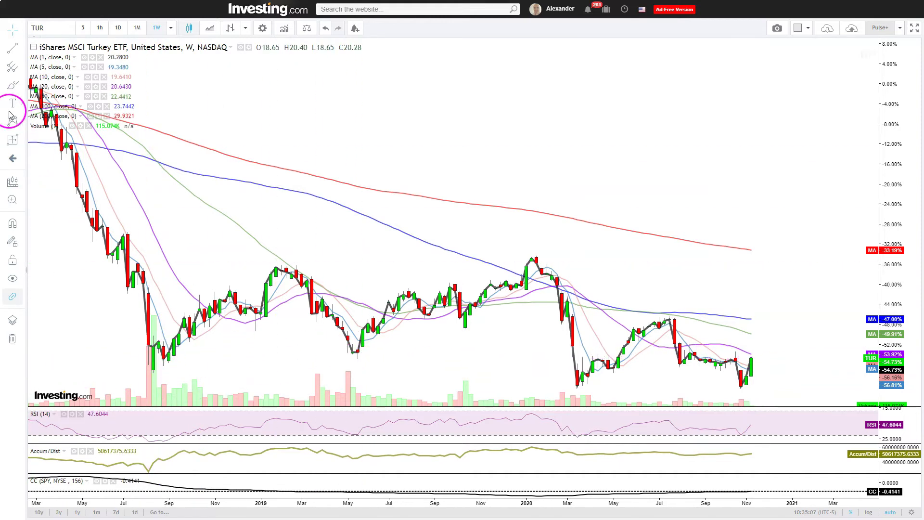
Measure the rise from the May 2019 low to the January 2020 peak with the Date and Price Range tool
{"action": "left_click", "coordinate": [13, 139]}
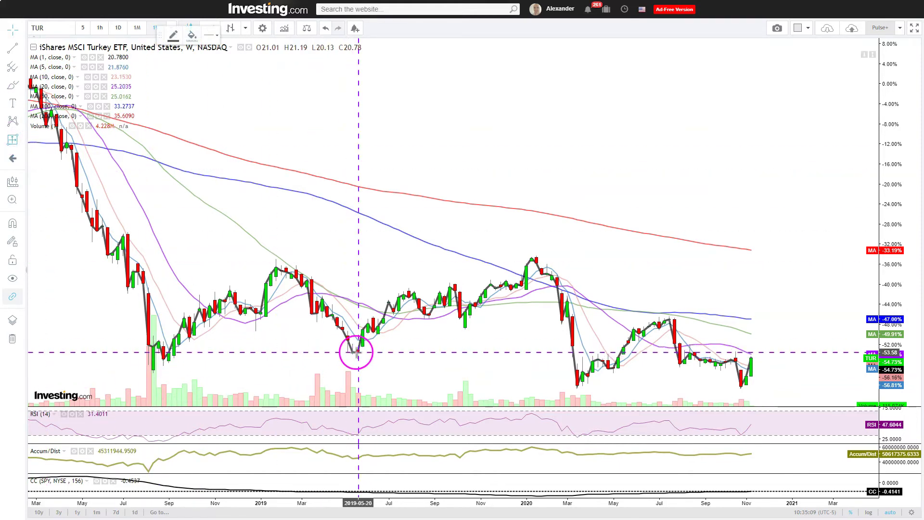
{"action": "left_click_drag", "start_coordinate": [357, 351], "coordinate": [533, 258]}
{"action": "scroll", "coordinate": [508, 317], "scroll_direction": "down", "scroll_amount": 5}
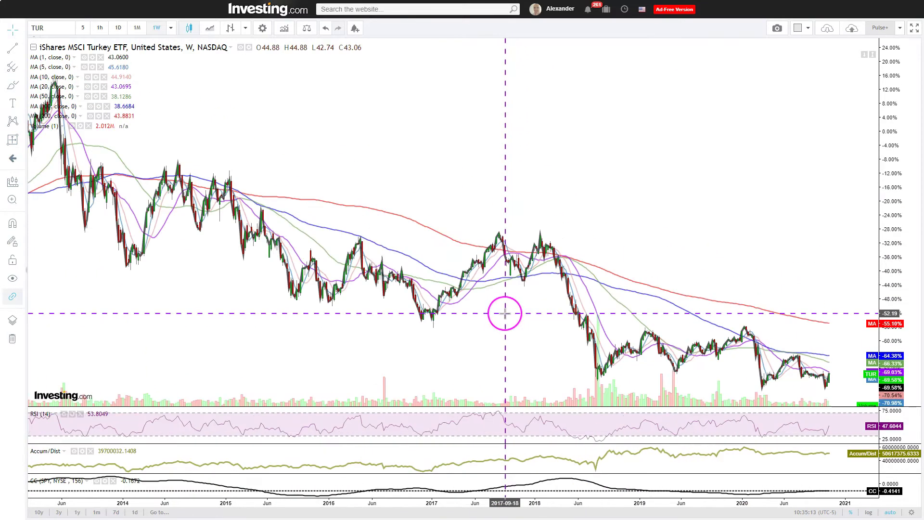
Compare the 2018 and 2020 lows on the weekly chart with the longer decline since 2012
{"action": "scroll", "coordinate": [503, 313], "scroll_direction": "up", "scroll_amount": 5}
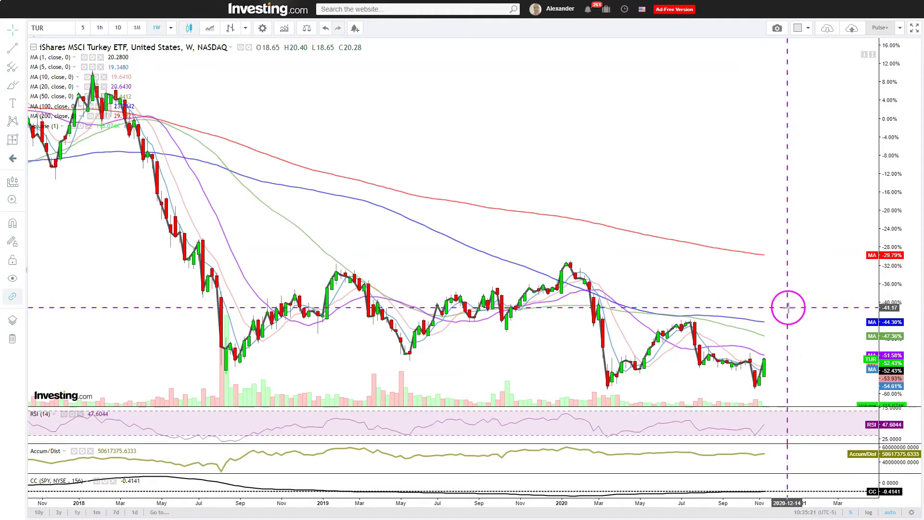
{"action": "left_click_drag", "start_coordinate": [635, 289], "coordinate": [664, 288]}
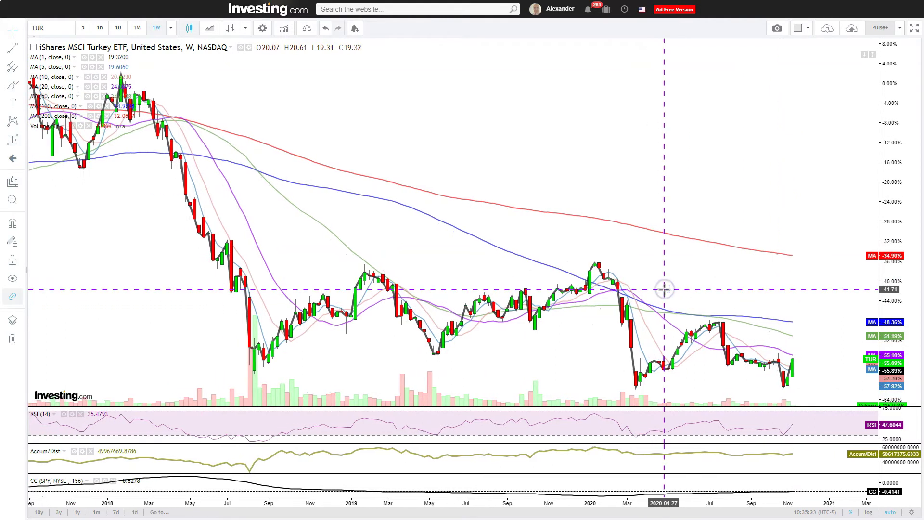
{"action": "scroll", "coordinate": [664, 288], "scroll_direction": "down", "scroll_amount": 3}
{"action": "scroll", "coordinate": [839, 399], "scroll_direction": "down", "scroll_amount": 3}
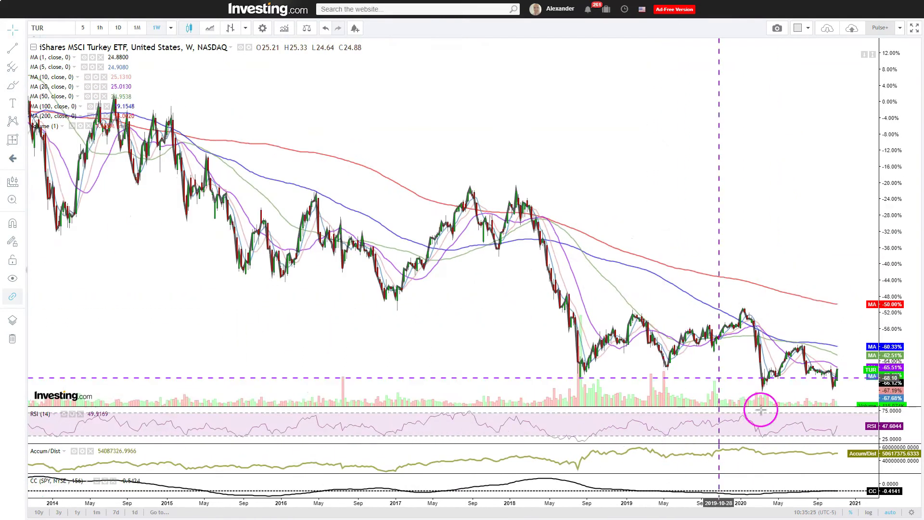
{"action": "scroll", "coordinate": [637, 385], "scroll_direction": "down", "scroll_amount": 3}
{"action": "scroll", "coordinate": [575, 381], "scroll_direction": "down", "scroll_amount": 2}
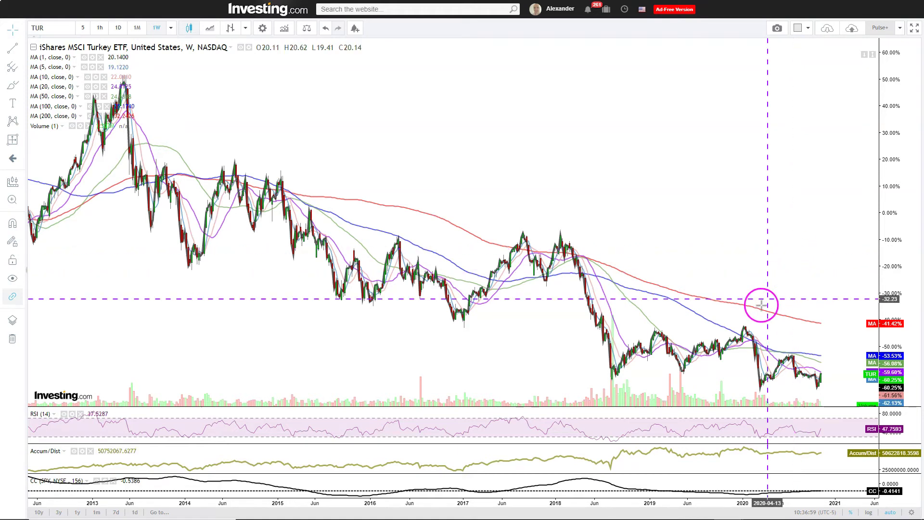
{"action": "scroll", "coordinate": [760, 306], "scroll_direction": "down", "scroll_amount": 3}
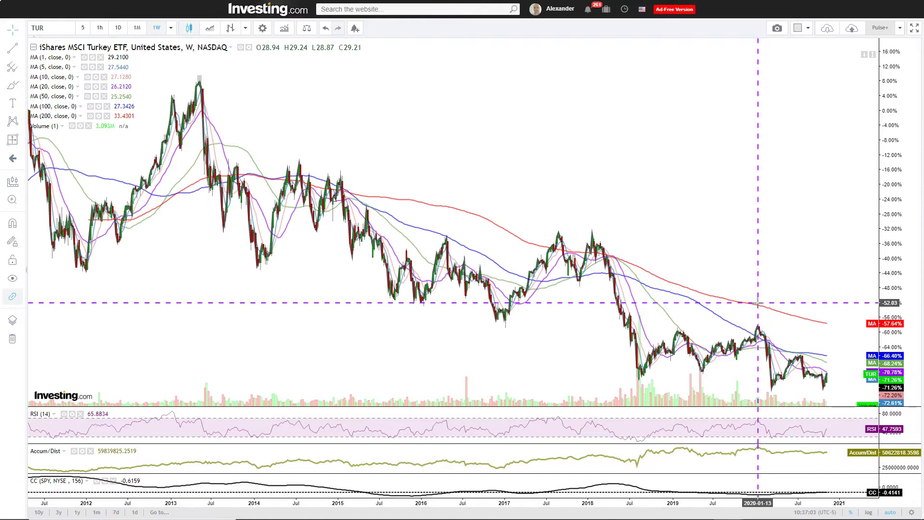
Examine the weekly candles from mid-2017 to November 2020 against the 100- and 200-period moving averages
{"action": "left_click", "coordinate": [744, 296]}
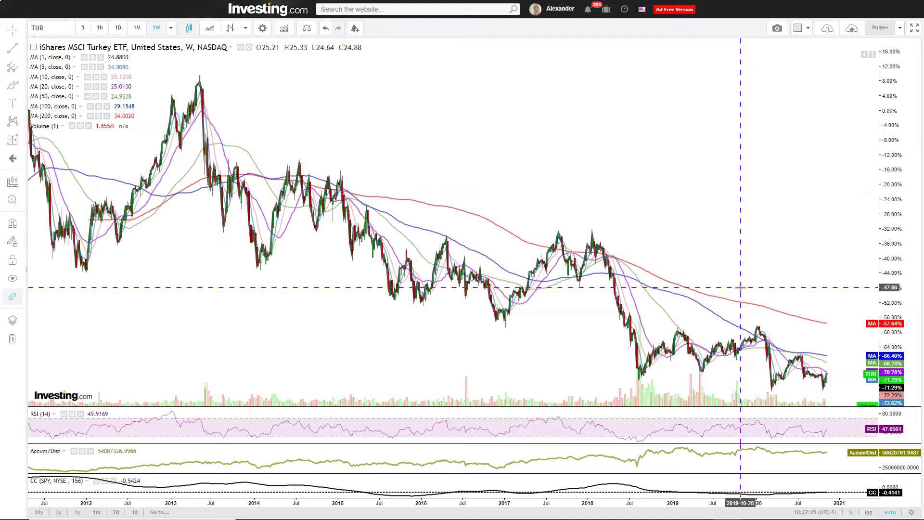
{"action": "left_click", "coordinate": [741, 277]}
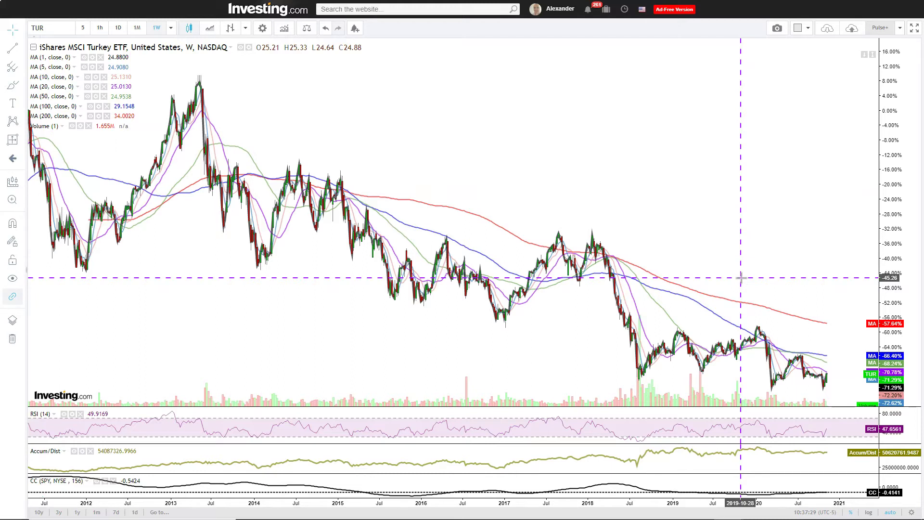
{"action": "left_click", "coordinate": [754, 278]}
{"action": "scroll", "coordinate": [753, 278], "scroll_direction": "up", "scroll_amount": 5}
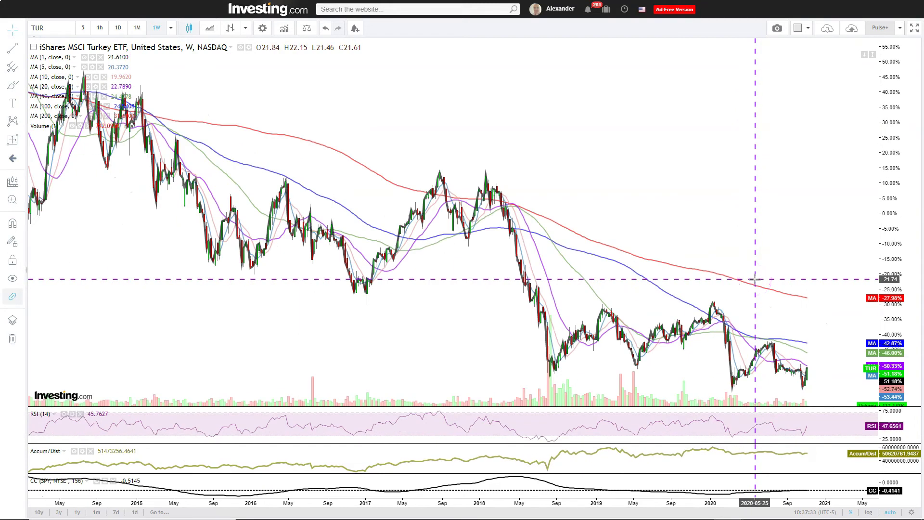
{"action": "left_click_drag", "start_coordinate": [678, 260], "coordinate": [747, 277]}
{"action": "left_click", "coordinate": [798, 222]}
{"action": "left_click", "coordinate": [796, 203]}
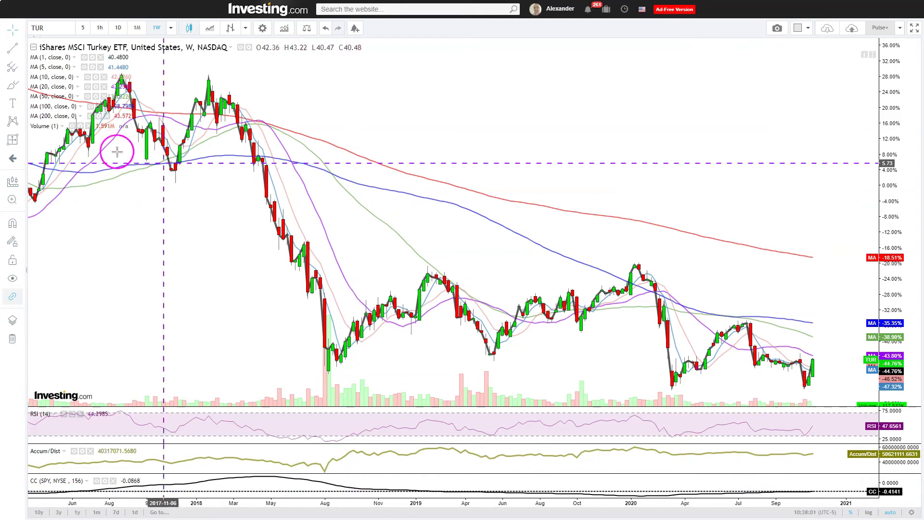
Switch the TUR chart to the daily interval and inspect the rebound from the early November 2020 low
{"action": "left_click", "coordinate": [118, 28]}
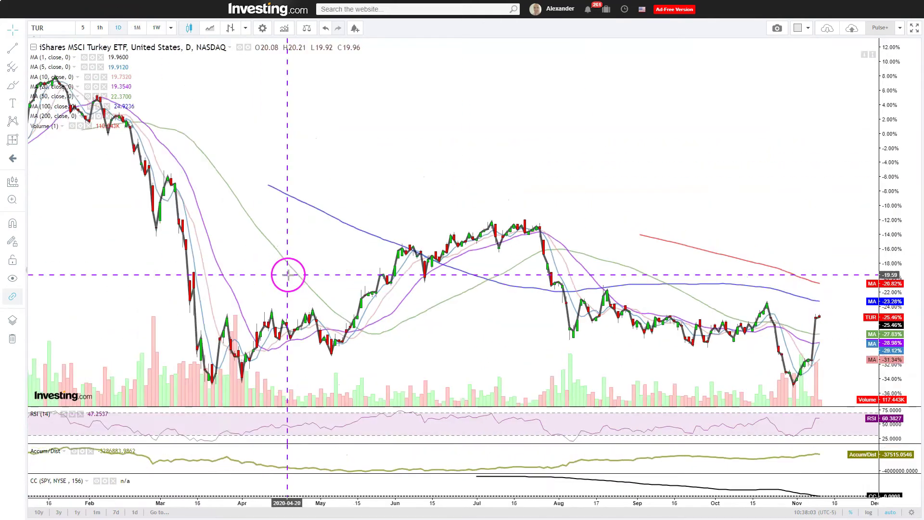
{"action": "scroll", "coordinate": [288, 275], "scroll_direction": "up", "scroll_amount": 10}
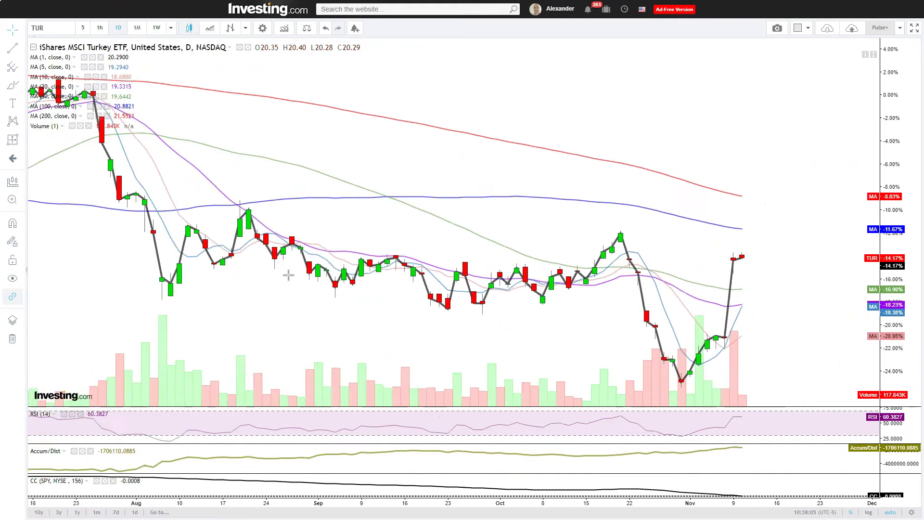
{"action": "scroll", "coordinate": [353, 322], "scroll_direction": "down", "scroll_amount": 10}
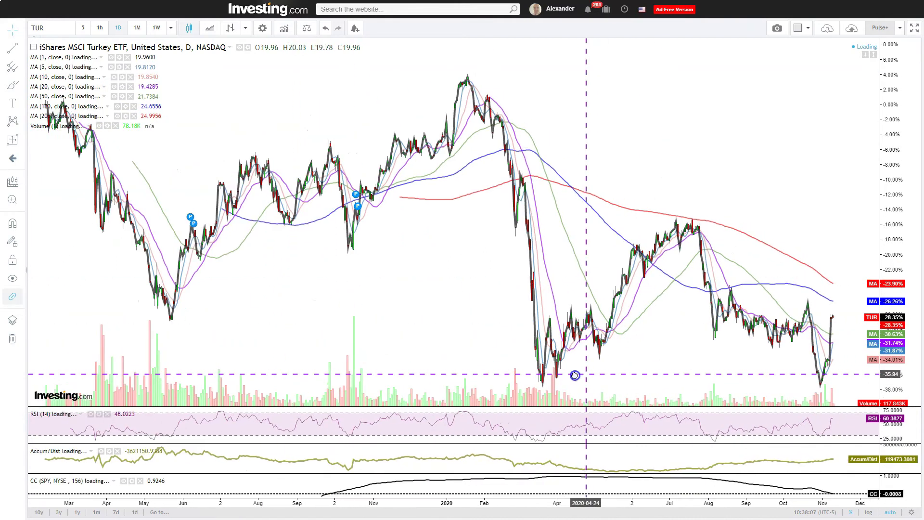
{"action": "scroll", "coordinate": [707, 379], "scroll_direction": "up", "scroll_amount": 3}
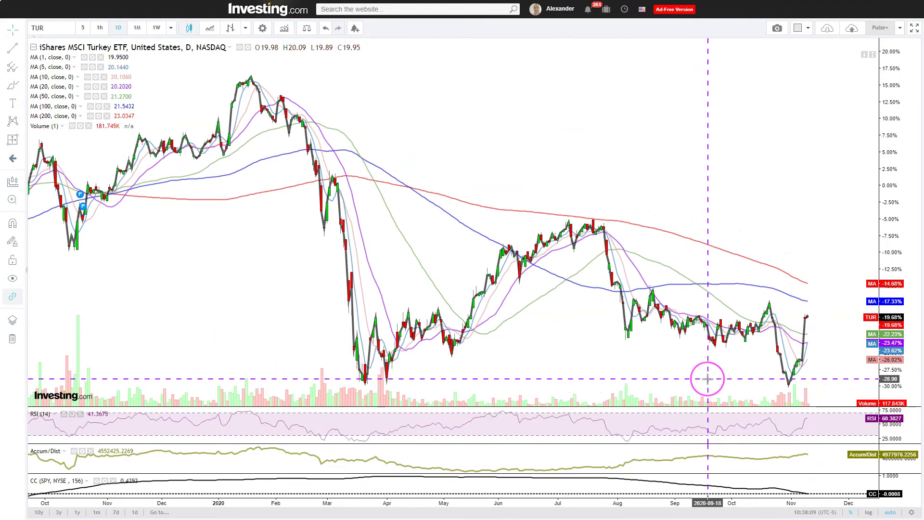
{"action": "scroll", "coordinate": [708, 378], "scroll_direction": "up", "scroll_amount": 3}
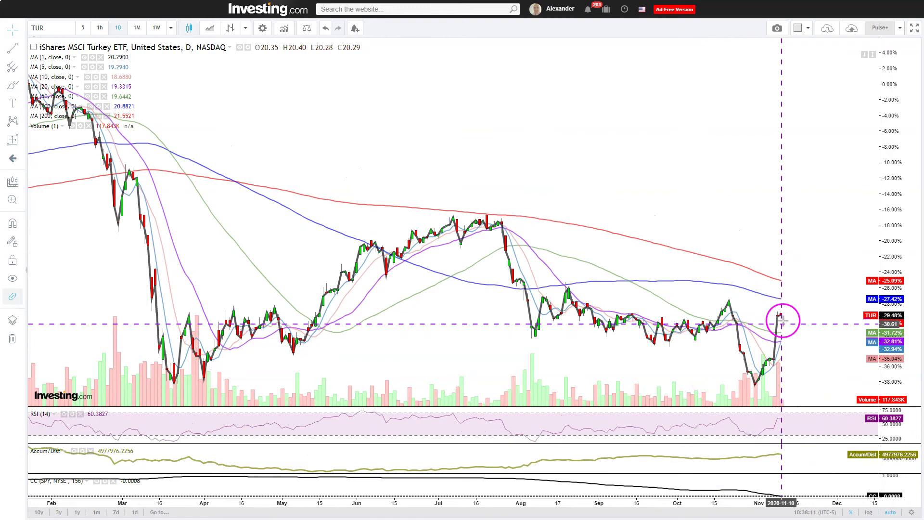
Examine how the daily price has behaved around the 200-day moving average from 2019 through the July 2020 high
{"action": "scroll", "coordinate": [738, 310], "scroll_direction": "down", "scroll_amount": 3}
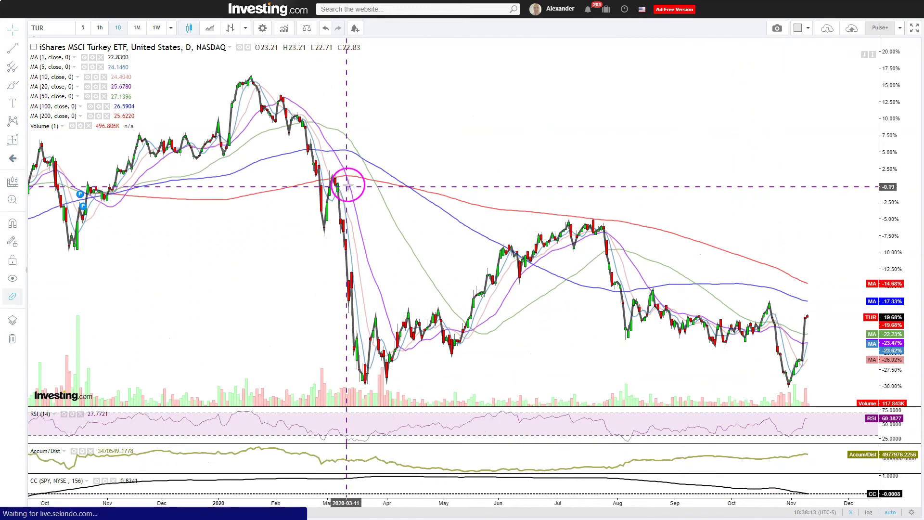
{"action": "scroll", "coordinate": [223, 196], "scroll_direction": "down", "scroll_amount": 4}
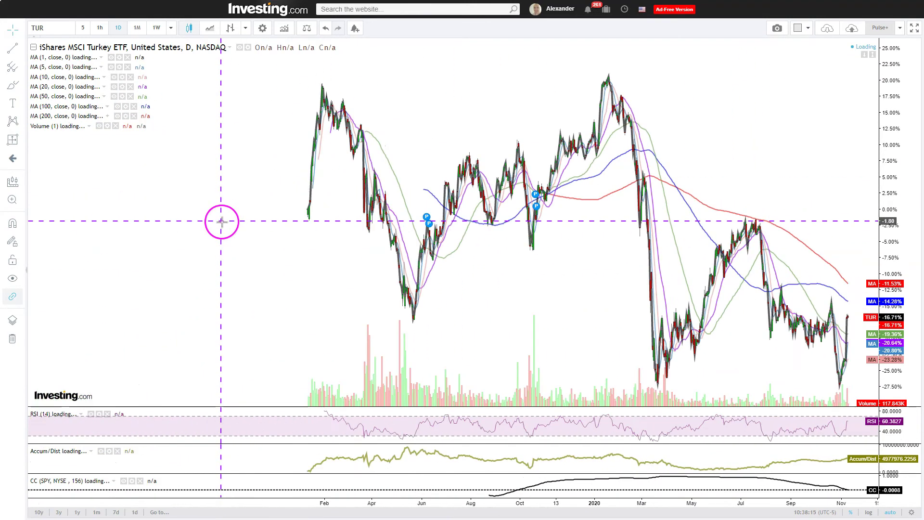
{"action": "scroll", "coordinate": [351, 295], "scroll_direction": "up", "scroll_amount": 4}
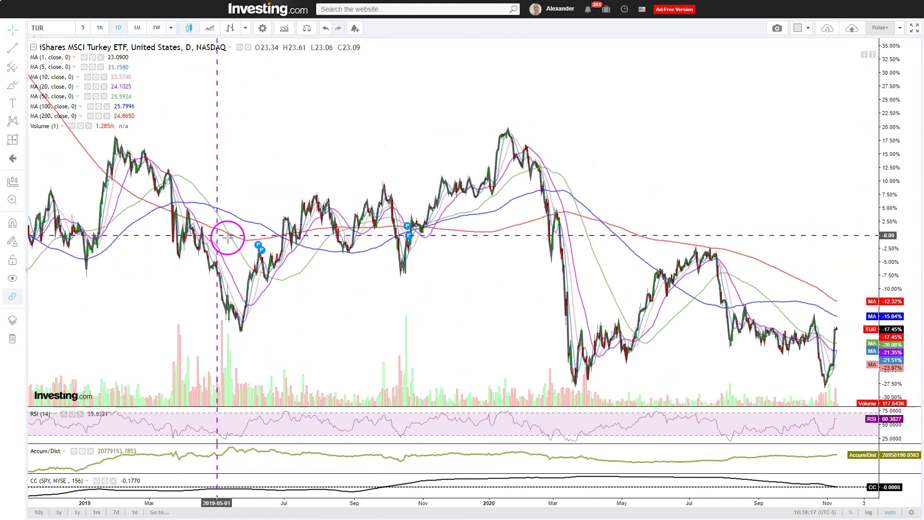
{"action": "scroll", "coordinate": [226, 237], "scroll_direction": "up", "scroll_amount": 2}
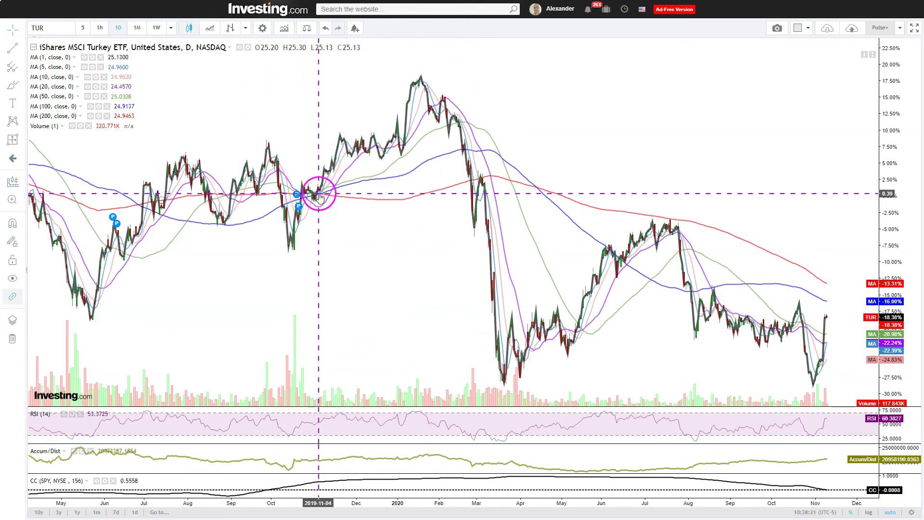
{"action": "scroll", "coordinate": [486, 188], "scroll_direction": "up", "scroll_amount": 4}
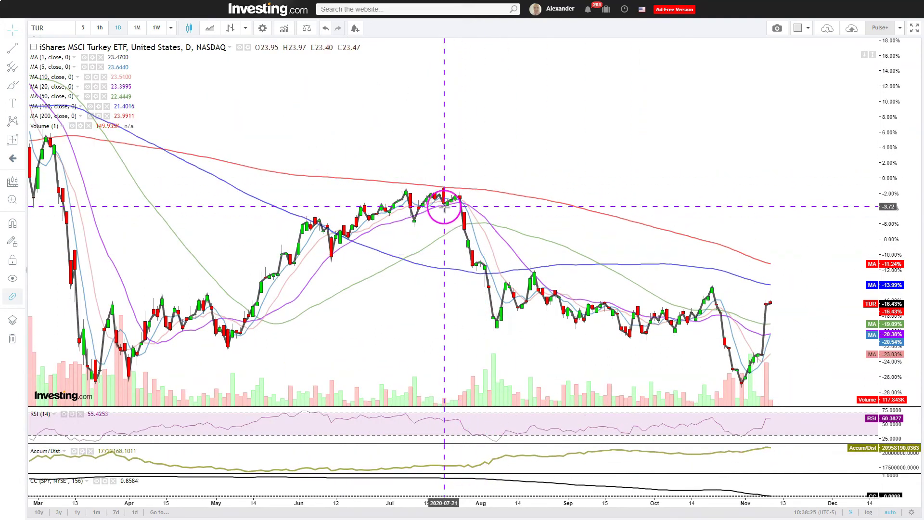
{"action": "scroll", "coordinate": [445, 206], "scroll_direction": "down", "scroll_amount": 3}
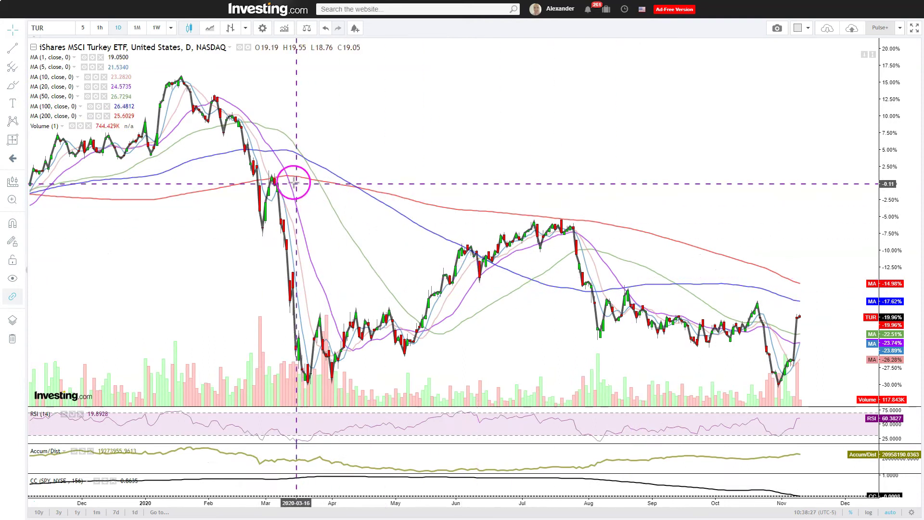
{"action": "scroll", "coordinate": [464, 340], "scroll_direction": "up", "scroll_amount": 3}
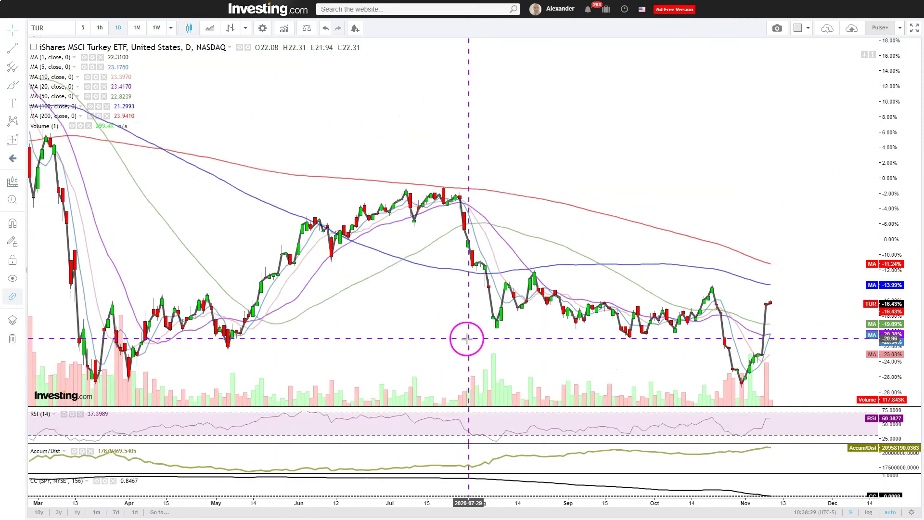
Compare the latest November 2020 daily price with the 100- and 200-day moving averages and the year's earlier swings
{"action": "scroll", "coordinate": [467, 336], "scroll_direction": "down", "scroll_amount": 3}
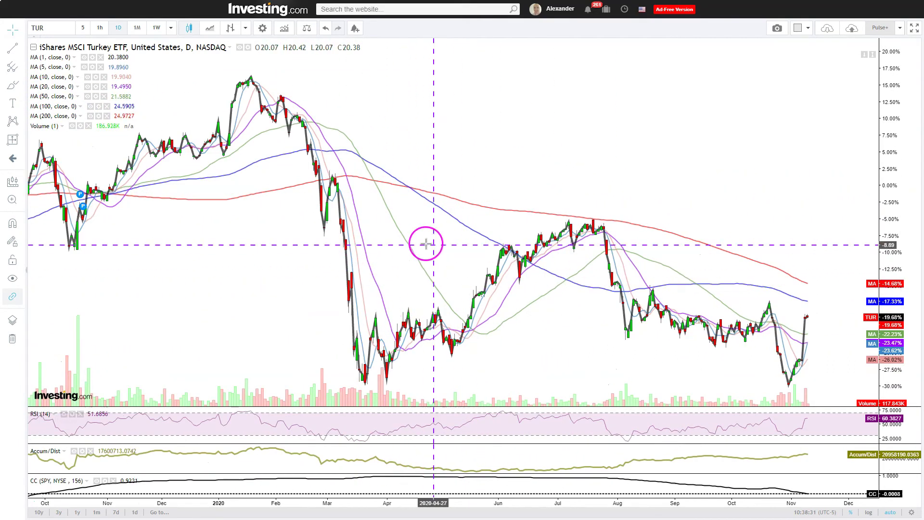
{"action": "scroll", "coordinate": [361, 252], "scroll_direction": "down", "scroll_amount": 2}
{"action": "scroll", "coordinate": [361, 250], "scroll_direction": "up", "scroll_amount": 4}
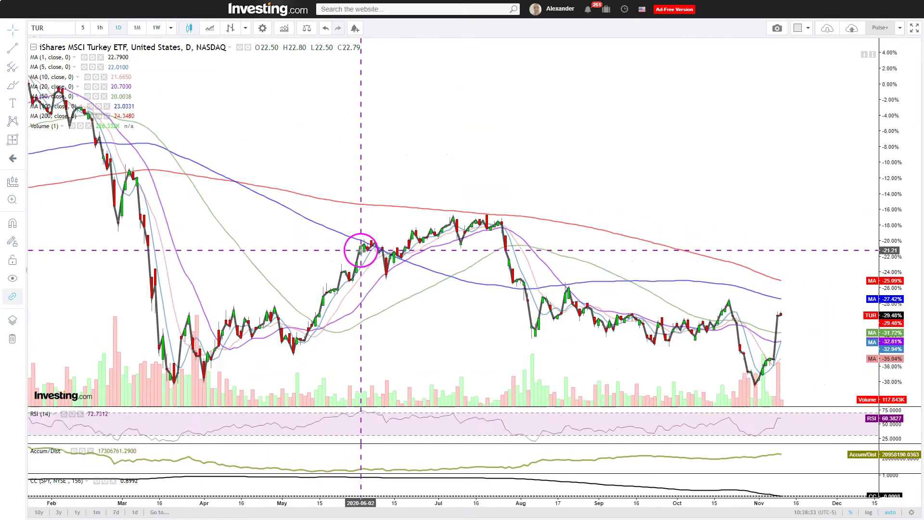
{"action": "scroll", "coordinate": [361, 250], "scroll_direction": "up", "scroll_amount": 3}
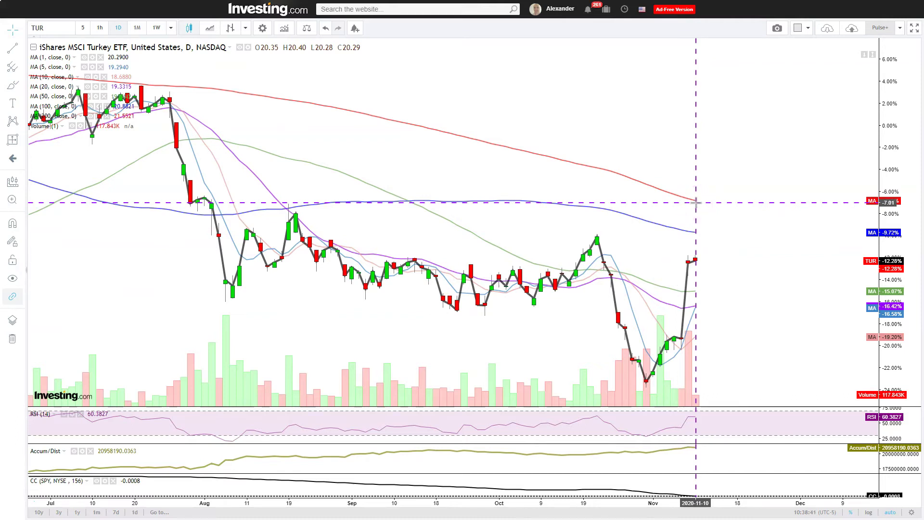
{"action": "scroll", "coordinate": [698, 202], "scroll_direction": "down", "scroll_amount": 3}
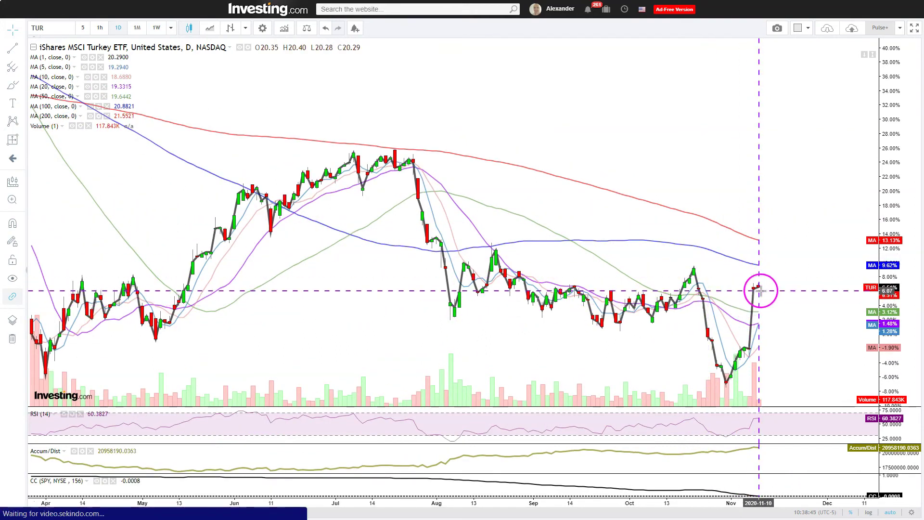
{"action": "scroll", "coordinate": [768, 282], "scroll_direction": "down", "scroll_amount": 3}
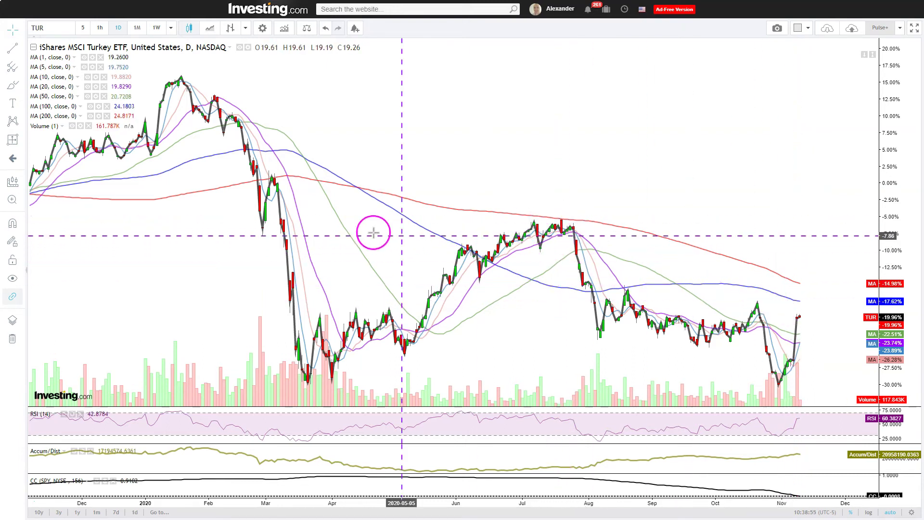
{"action": "scroll", "coordinate": [374, 231], "scroll_direction": "down", "scroll_amount": 1}
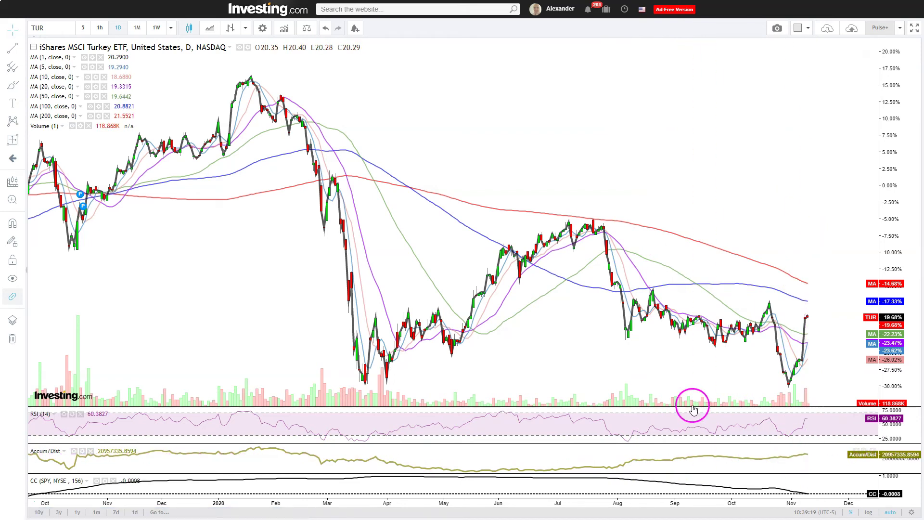
Leave the full-screen view and open the Finviz quote page for the iShares MSCI Turkey ETF
{"action": "key", "text": "F11"}
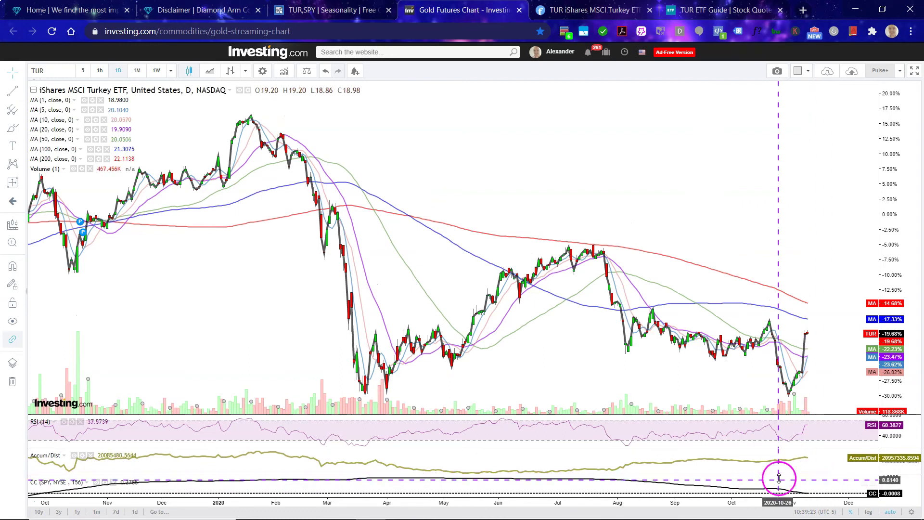
{"action": "left_click", "coordinate": [595, 10]}
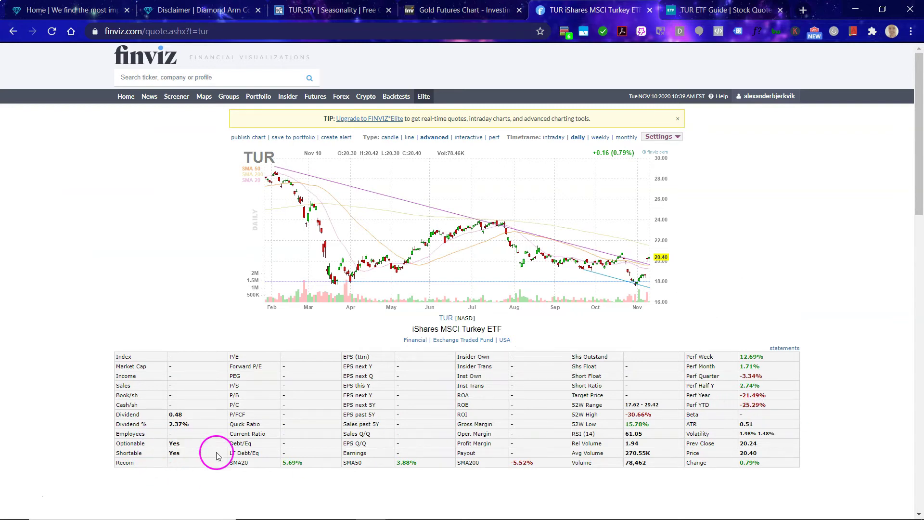
Switch to the iShares MSCI Turkey ETF page on ETF Database and review TUR's valuation and dividend comparison with its peer category
{"action": "left_click", "coordinate": [722, 10]}
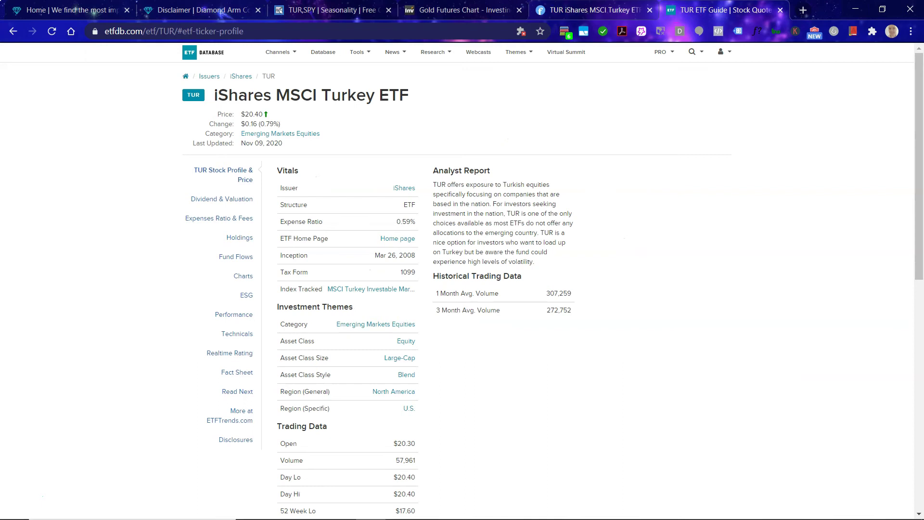
{"action": "left_click", "coordinate": [580, 10]}
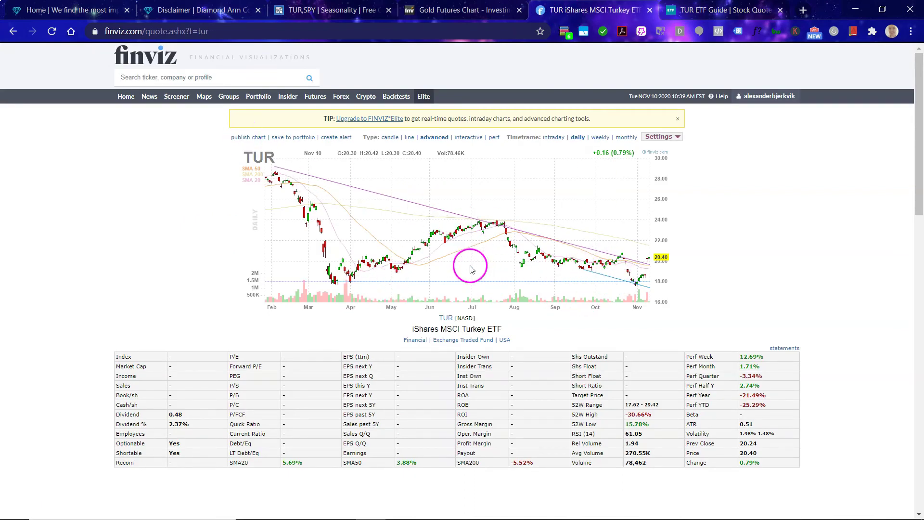
{"action": "key", "text": "ctrl+Tab"}
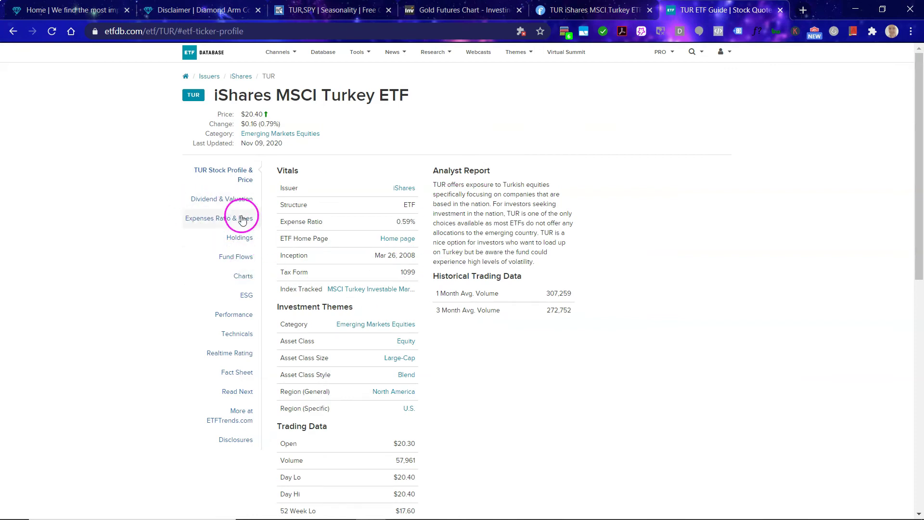
{"action": "left_click", "coordinate": [222, 199]}
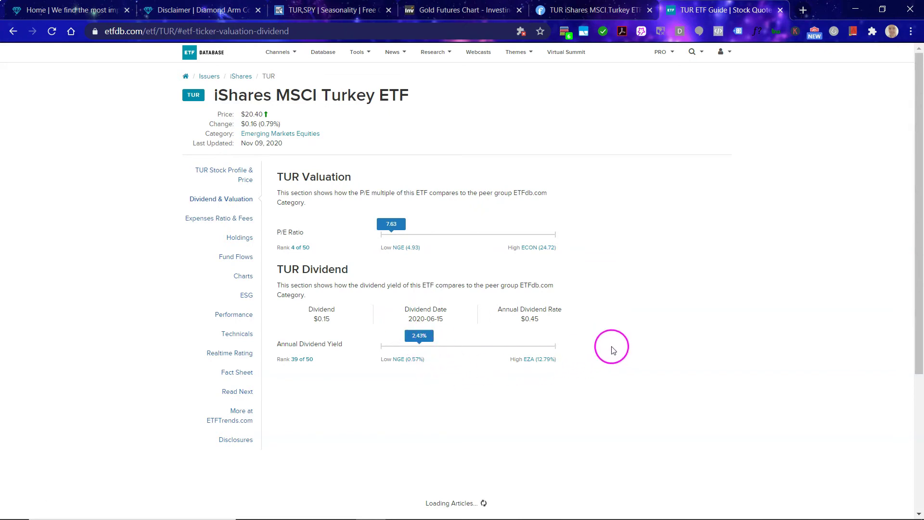
Open TUR's holdings on ETF Database and review the top 15 holdings and the concentration analysis
{"action": "left_click", "coordinate": [243, 240]}
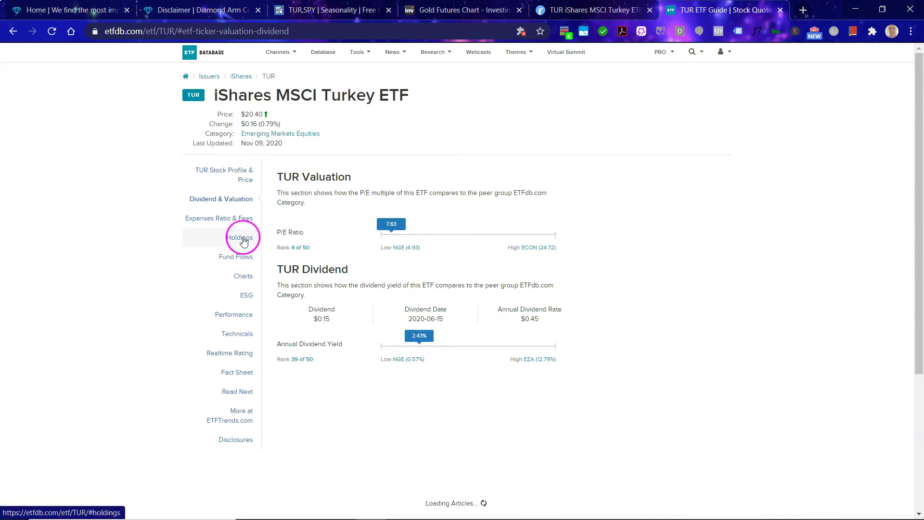
{"action": "scroll", "coordinate": [431, 320], "scroll_direction": "down", "scroll_amount": 4}
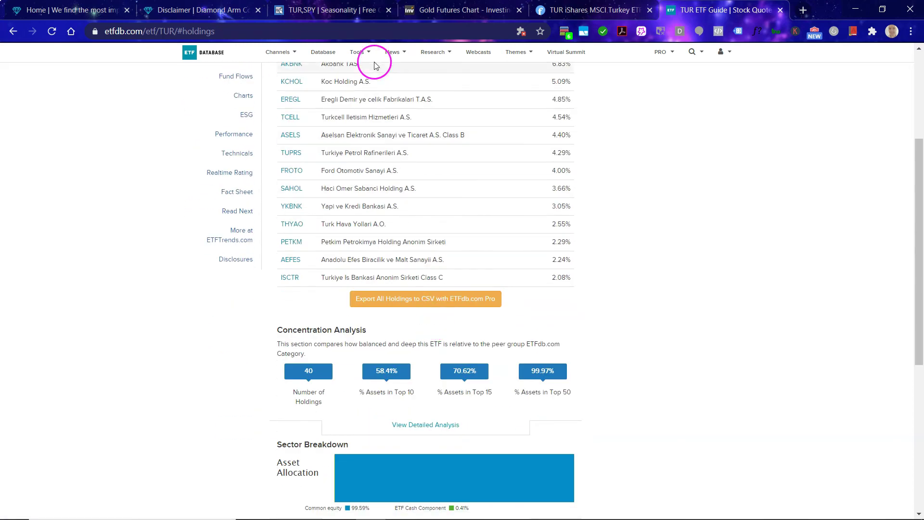
{"action": "scroll", "coordinate": [388, 206], "scroll_direction": "up", "scroll_amount": 2}
{"action": "scroll", "coordinate": [371, 351], "scroll_direction": "down", "scroll_amount": 6}
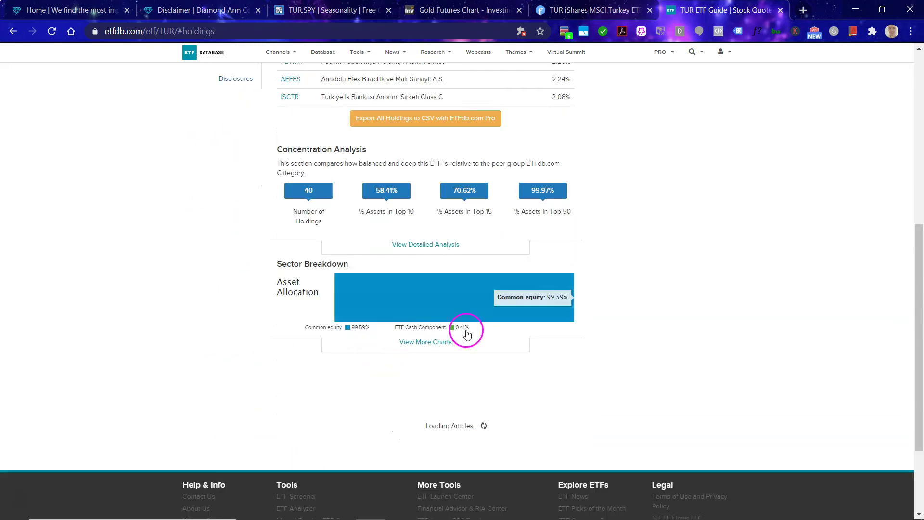
Expand the additional breakdown charts and examine TUR's allocation by sector, market cap, region, market tier and country
{"action": "left_click", "coordinate": [436, 342]}
{"action": "scroll", "coordinate": [440, 342], "scroll_direction": "down", "scroll_amount": 3}
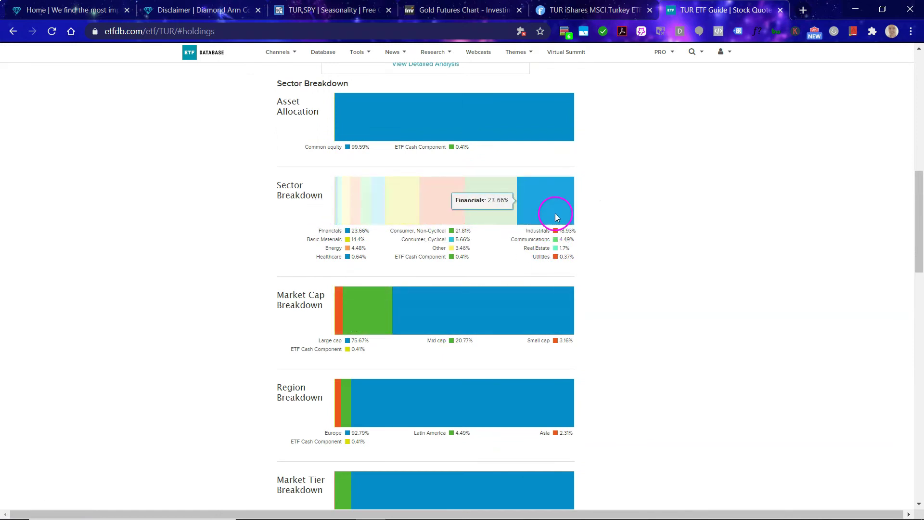
{"action": "scroll", "coordinate": [640, 283], "scroll_direction": "down", "scroll_amount": 1}
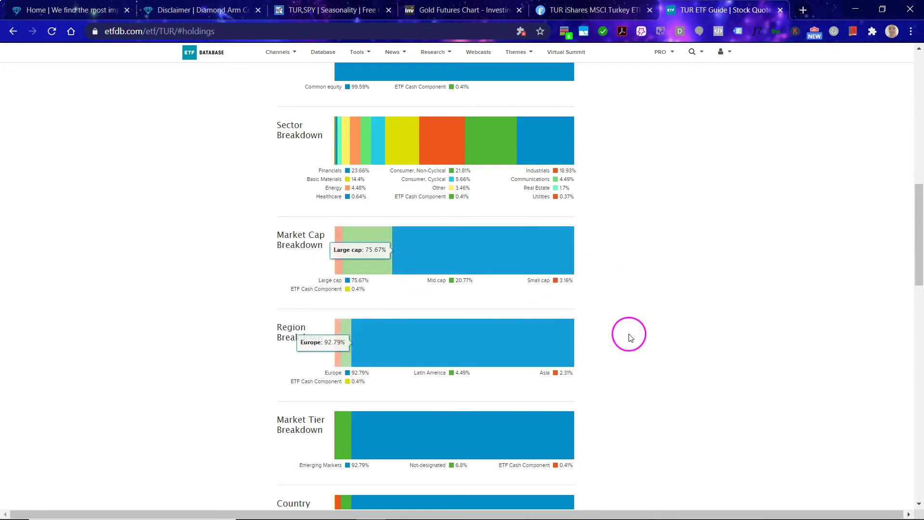
{"action": "scroll", "coordinate": [580, 324], "scroll_direction": "down", "scroll_amount": 2}
{"action": "scroll", "coordinate": [451, 310], "scroll_direction": "down", "scroll_amount": 1}
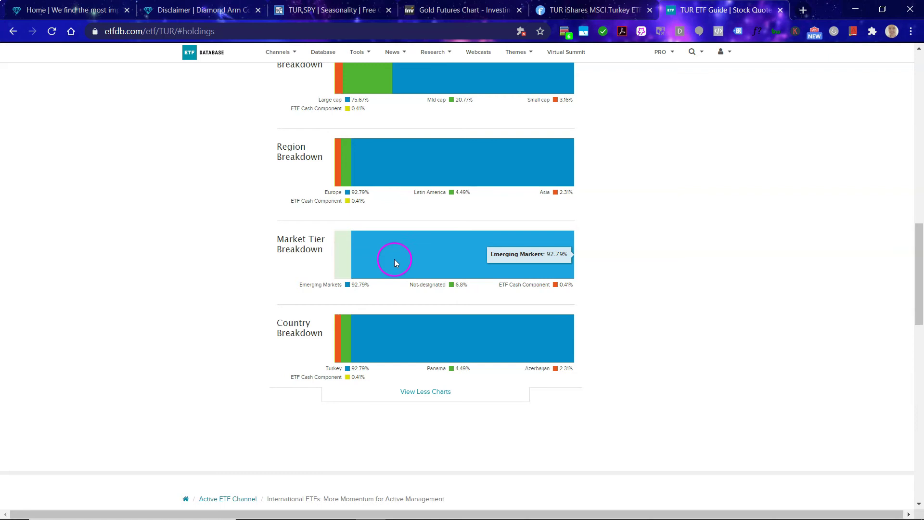
{"action": "left_click", "coordinate": [358, 389]}
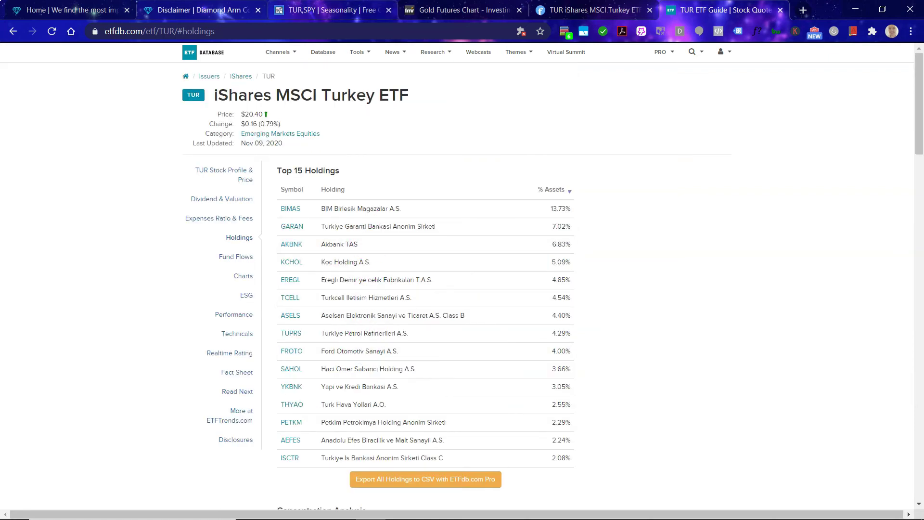
Return to the Diamond Arm website's home page
{"action": "left_click", "coordinate": [212, 11]}
{"action": "left_click", "coordinate": [67, 10]}
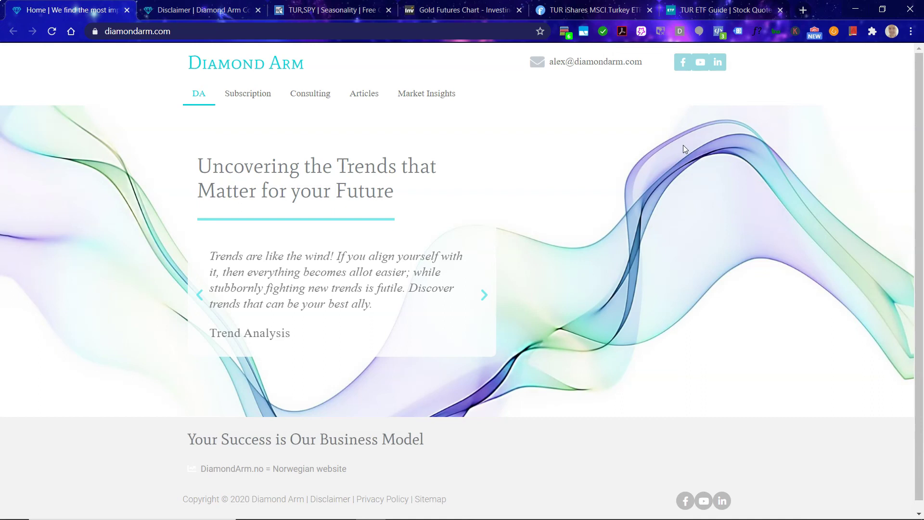
{"action": "left_click", "coordinate": [694, 158]}
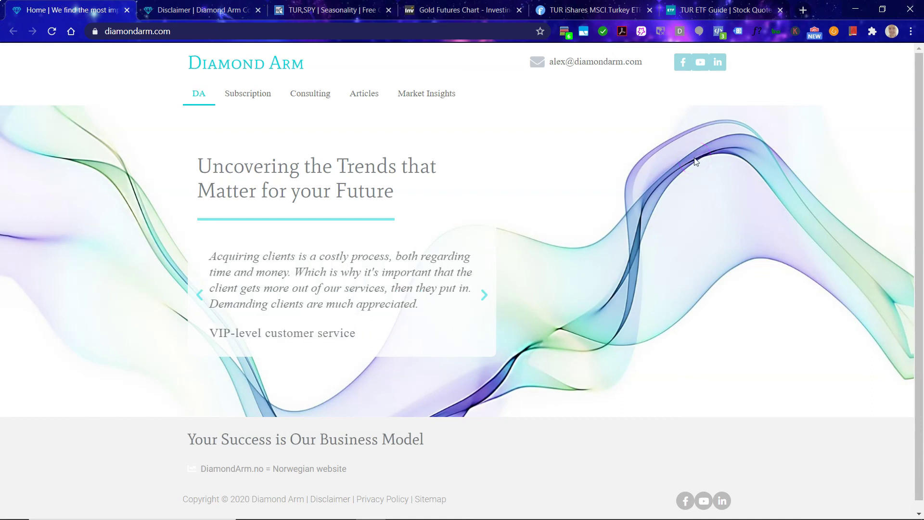